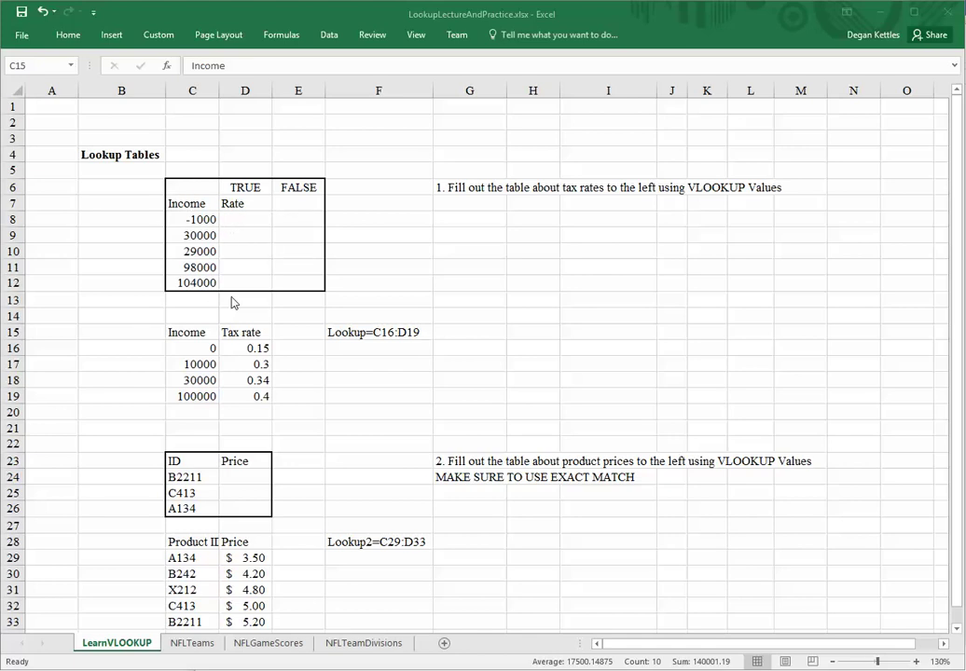
Review the income exercise table and the empty Rate cell for the -1000 income
left_click_drag(190, 188, 287, 287)
left_click(213, 237)
left_click(203, 221)
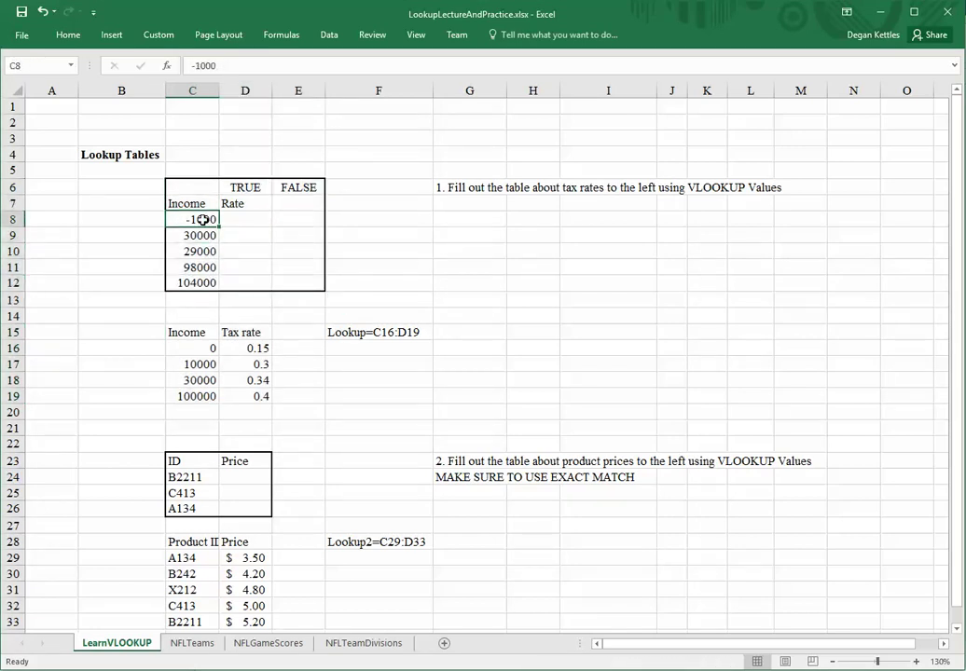
left_click(197, 282)
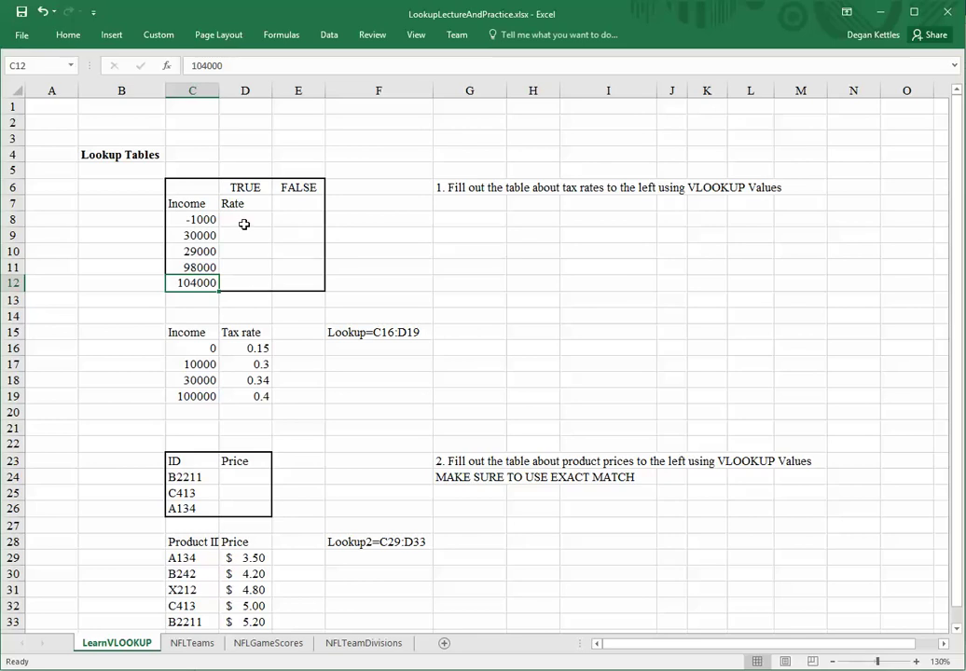
left_click(238, 224)
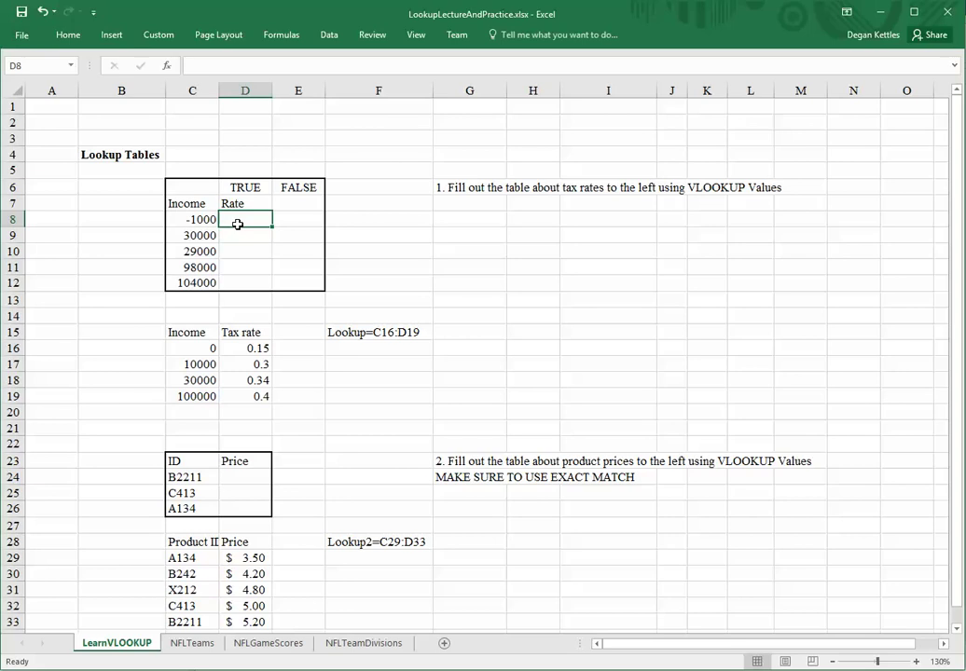
left_click(213, 222)
left_click(221, 224)
Walk through the Lookup table's income brackets in column C and tax rates in column D
left_click_drag(179, 334, 243, 392)
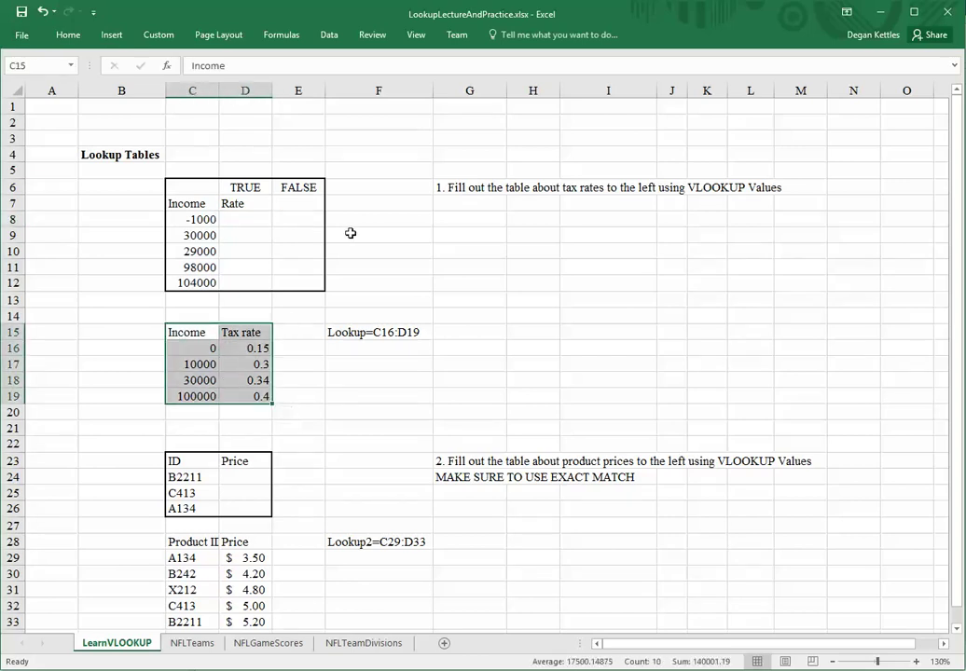
left_click(187, 343)
left_click(192, 332)
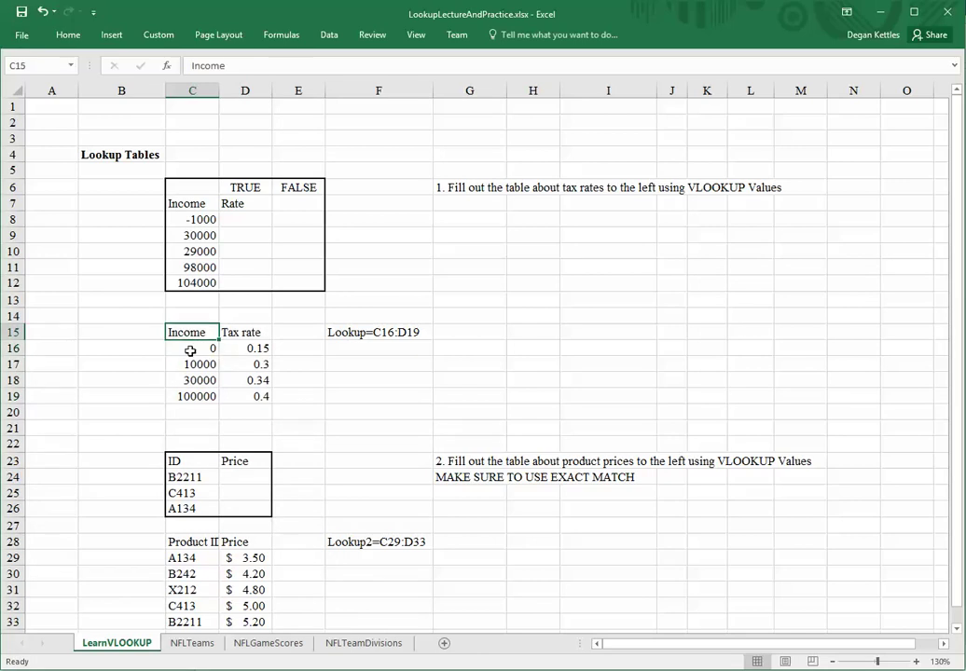
left_click(192, 350)
left_click(195, 367)
left_click(196, 396)
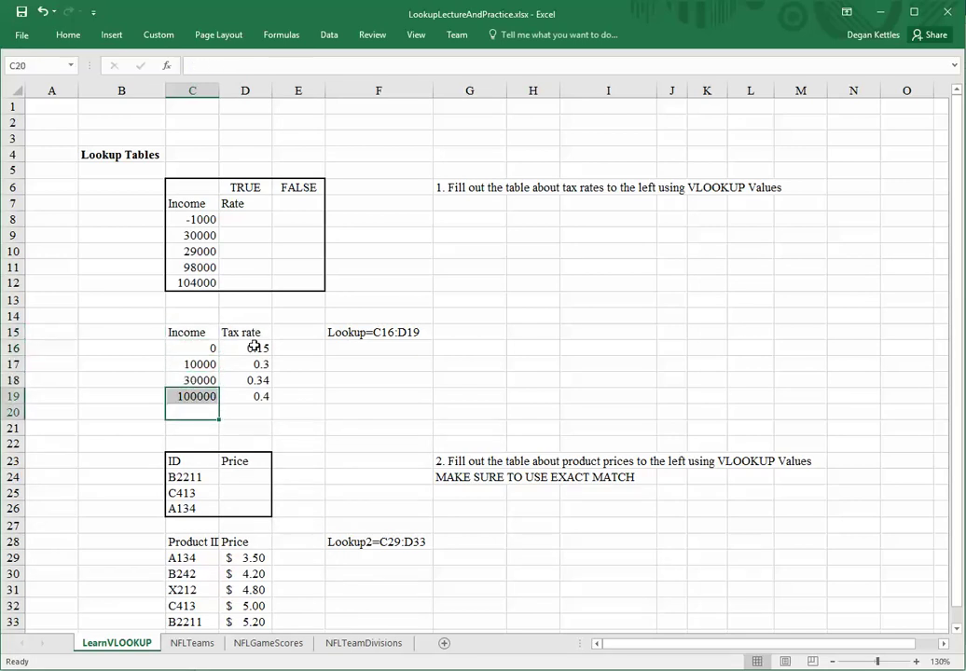
left_click(254, 347)
left_click(258, 396)
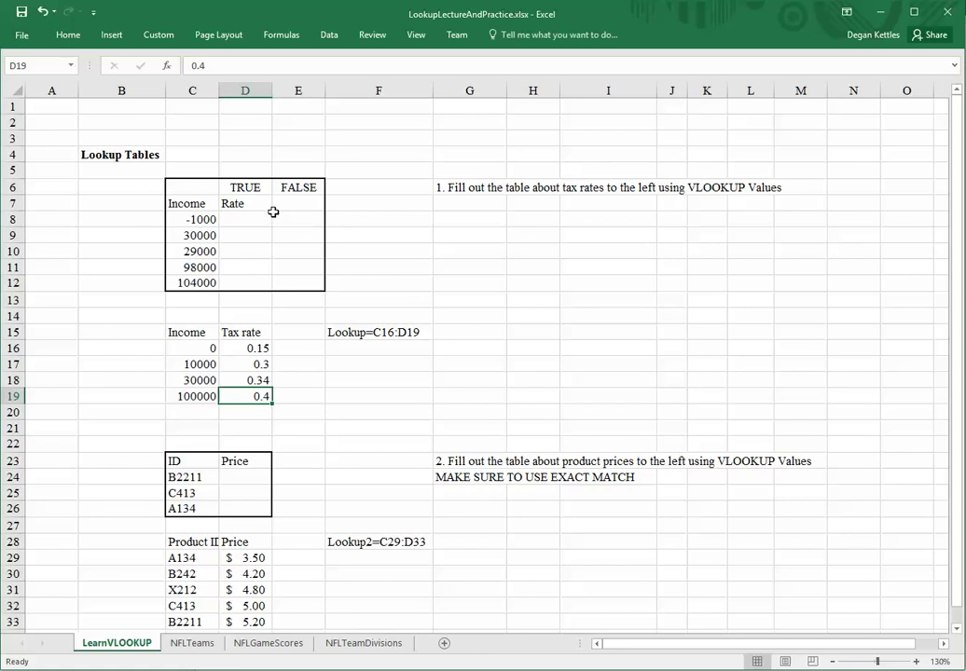
left_click(200, 348)
left_click(203, 364)
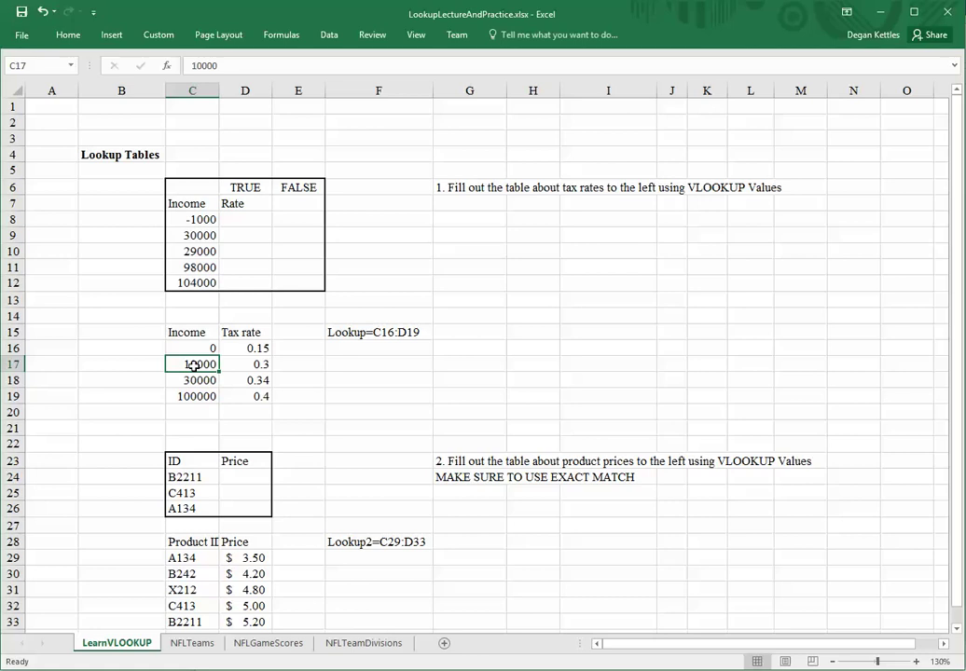
left_click(193, 252)
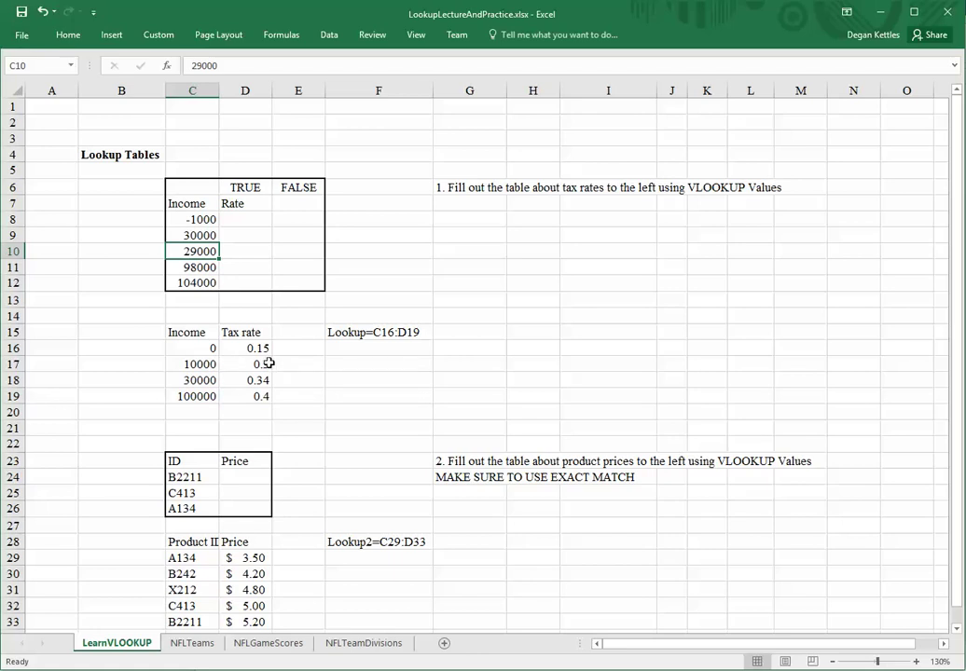
In D8, start =VLOOKUP(C8, with the Lookup tax-rate range as the table
left_click(242, 220)
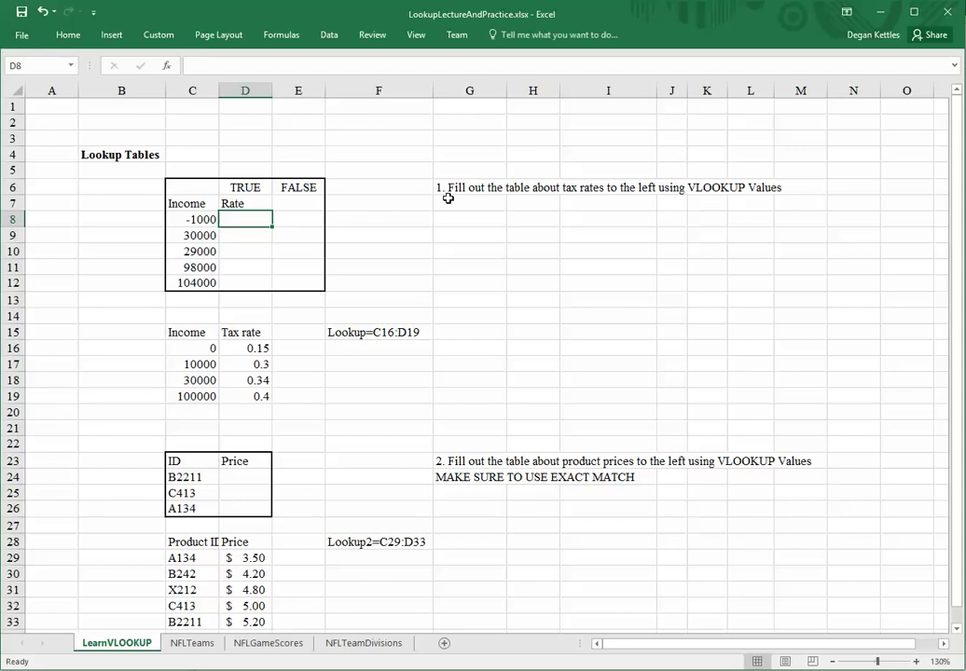
type("=vl")
key("Tab")
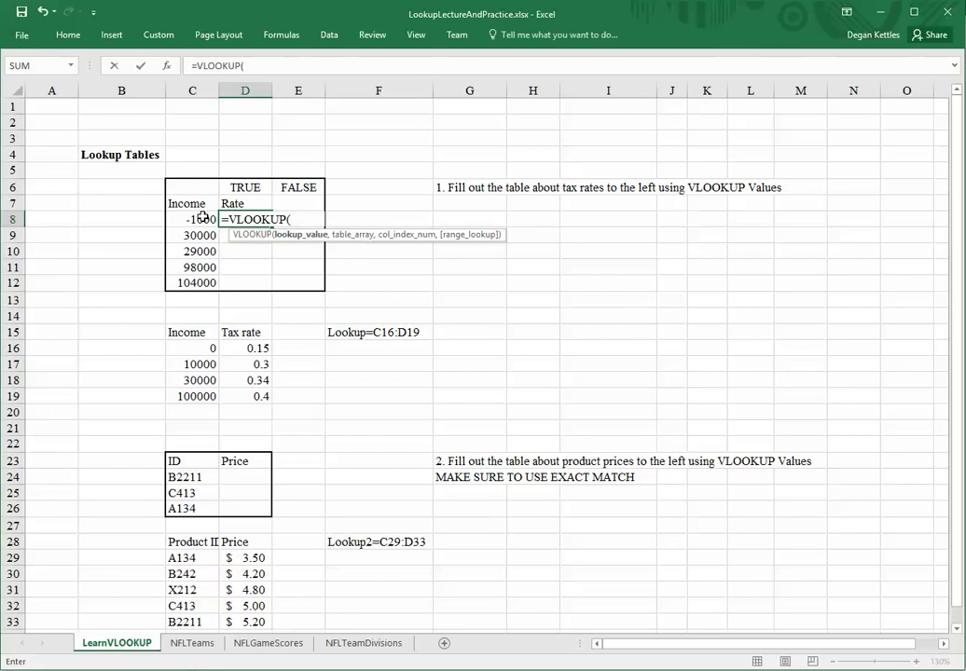
left_click(202, 218)
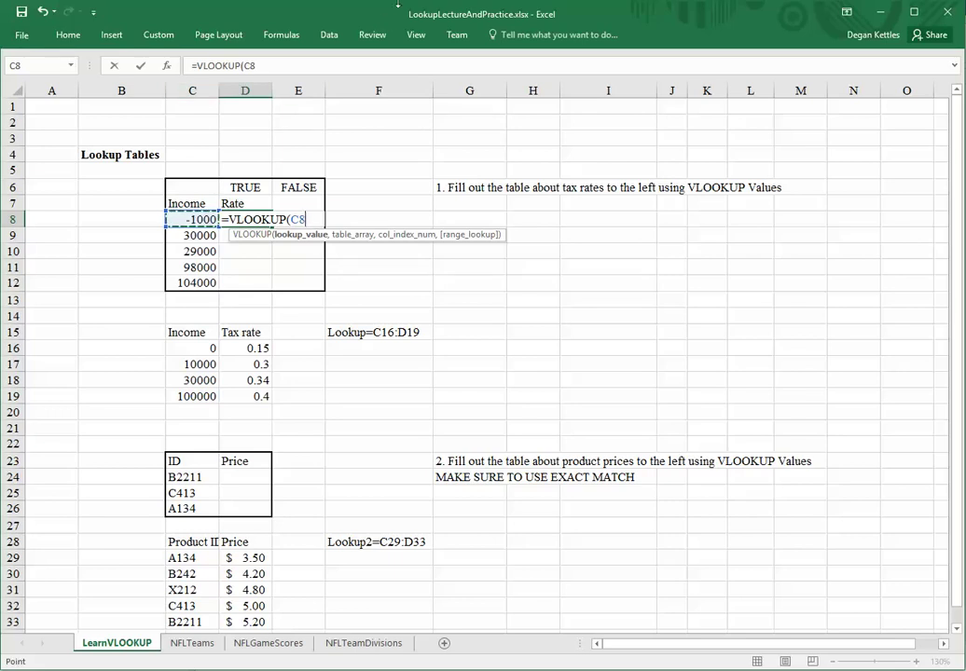
type(",")
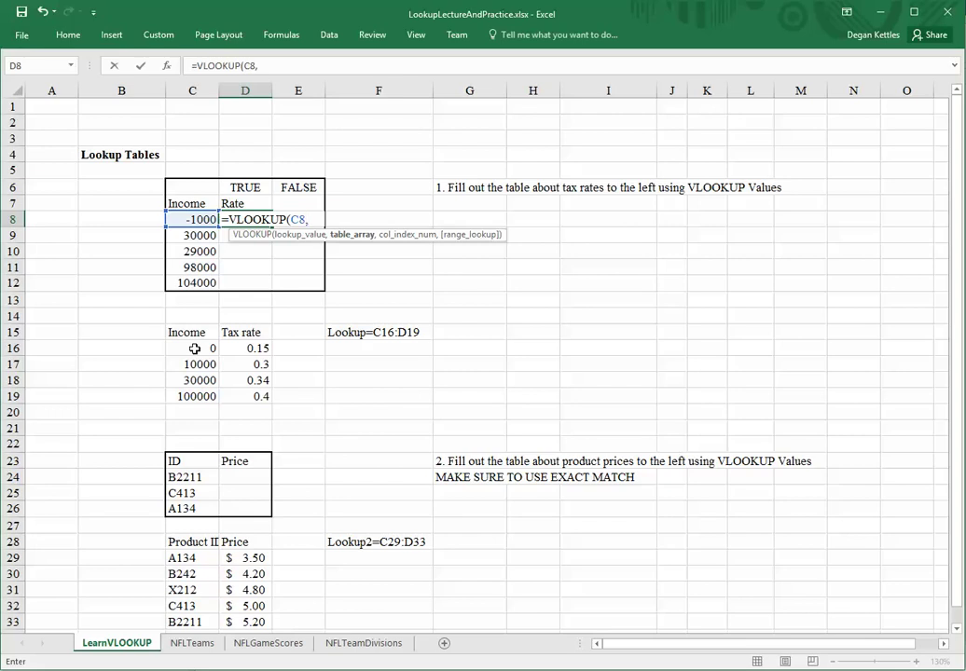
left_click_drag(193, 348, 255, 396)
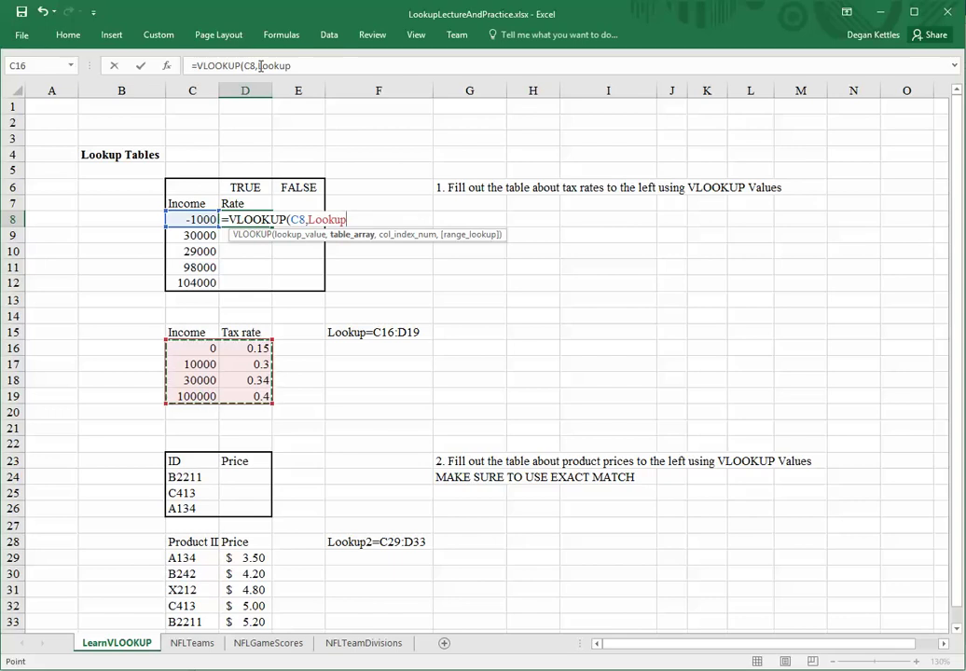
Finish D8's formula as =VLOOKUP(C8,Lookup,2,TRUE) for approximate matching
type(",2")
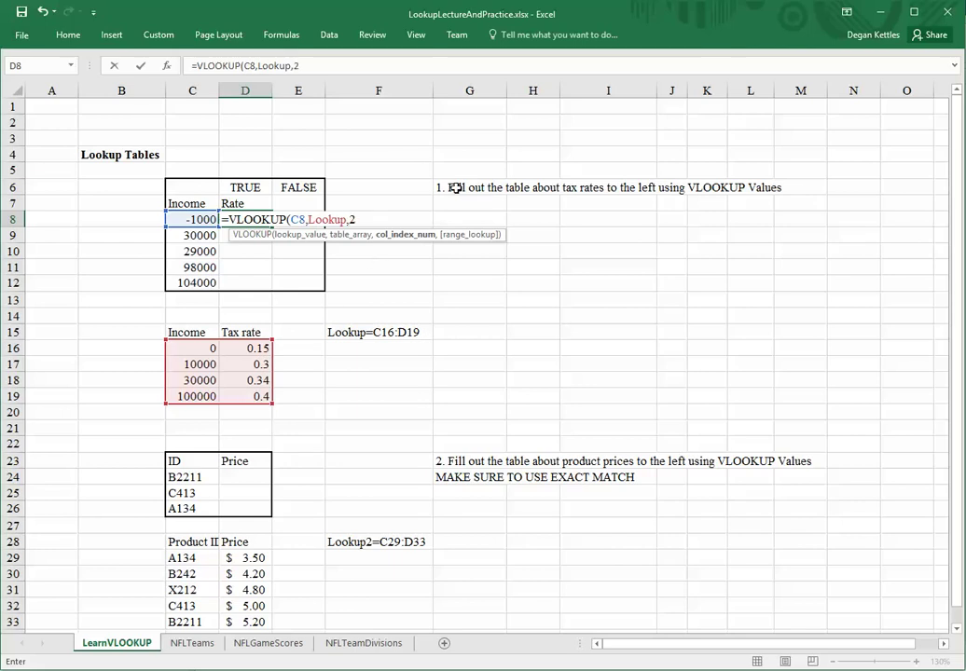
type(",")
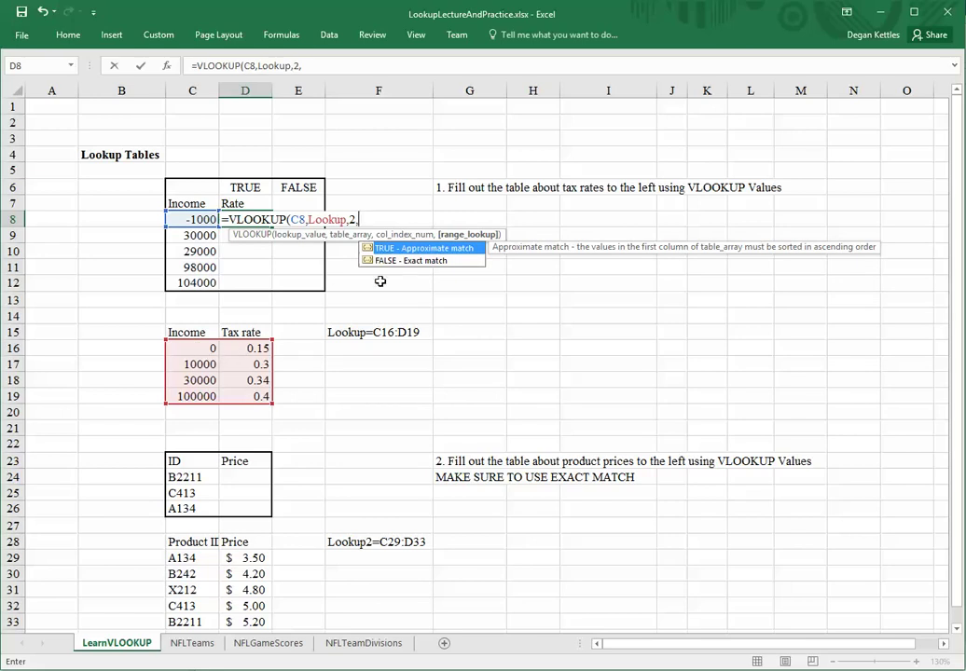
double_click(415, 249)
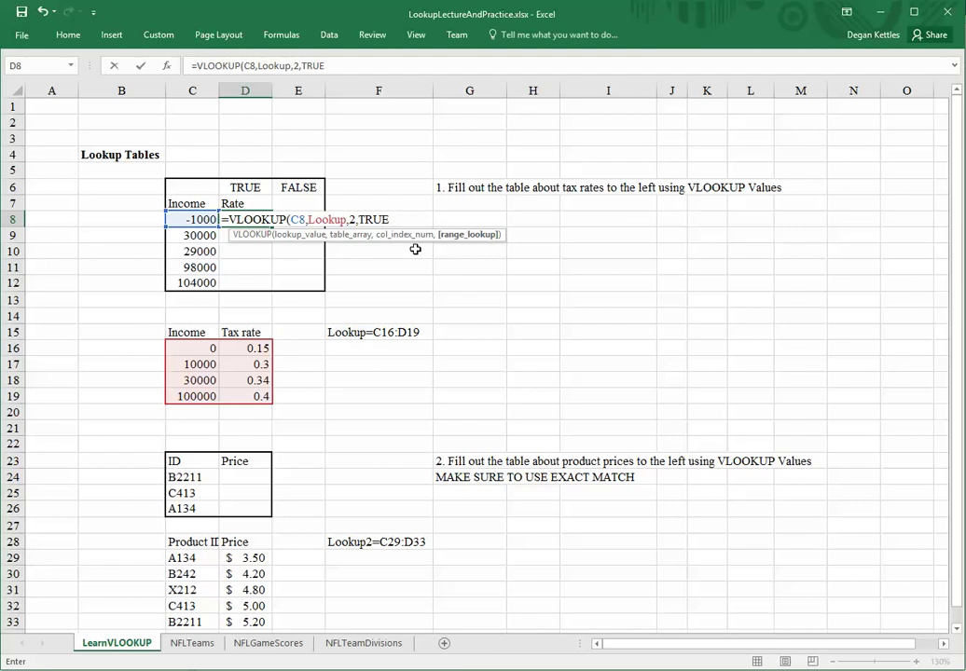
type(")")
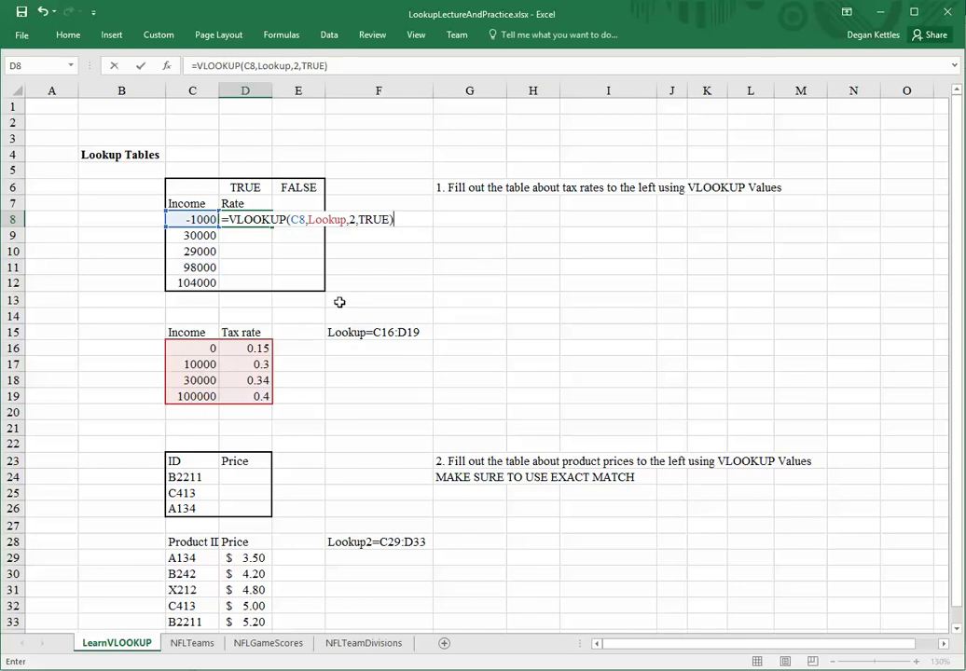
Commit D8's formula; it returns #N/A because -1000 is below the lowest 0 bracket
key("Return")
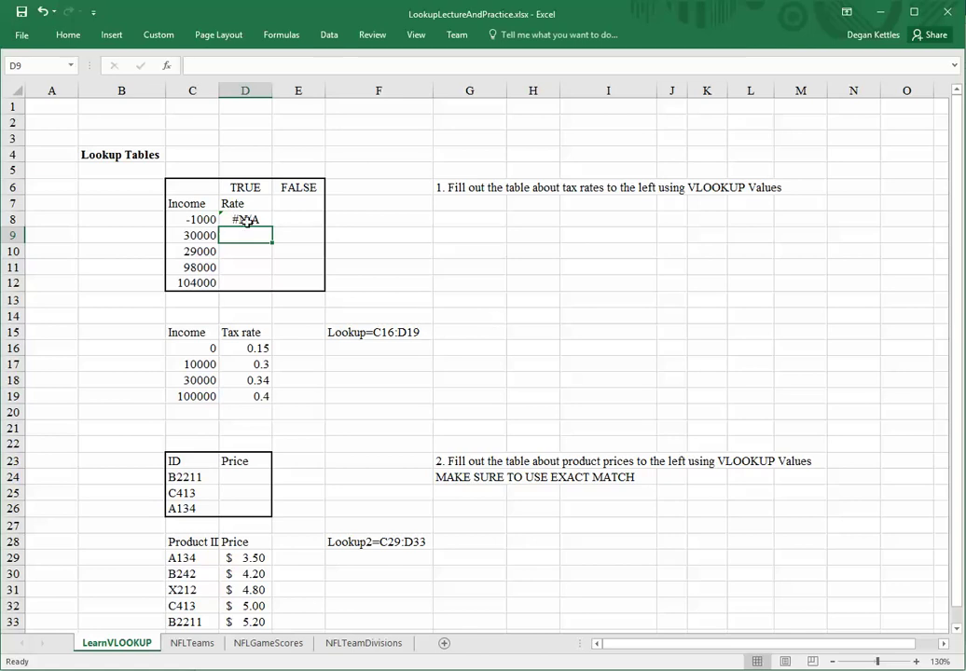
left_click(245, 221)
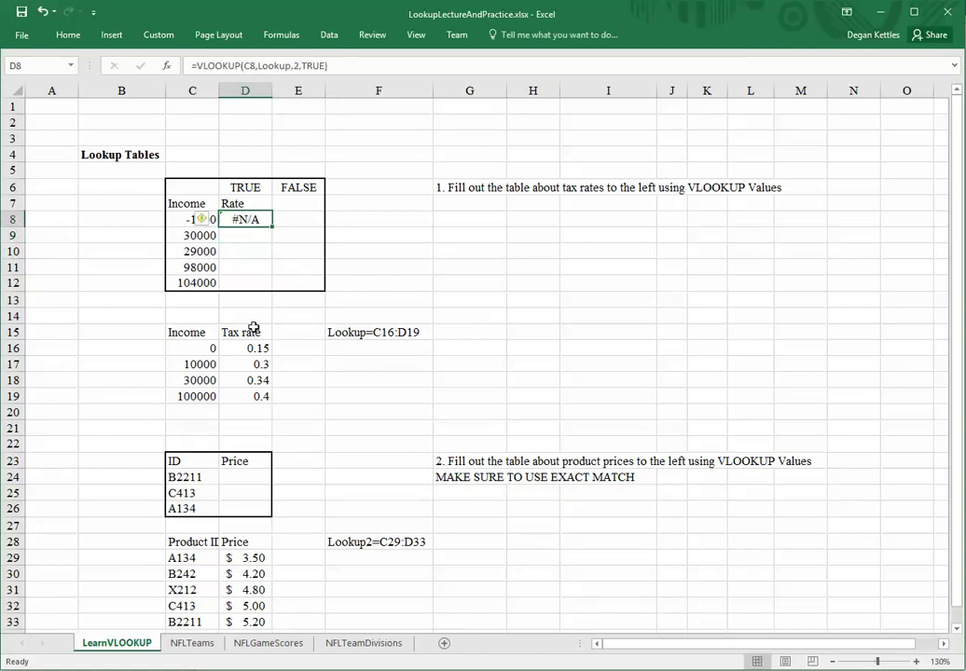
left_click(121, 235)
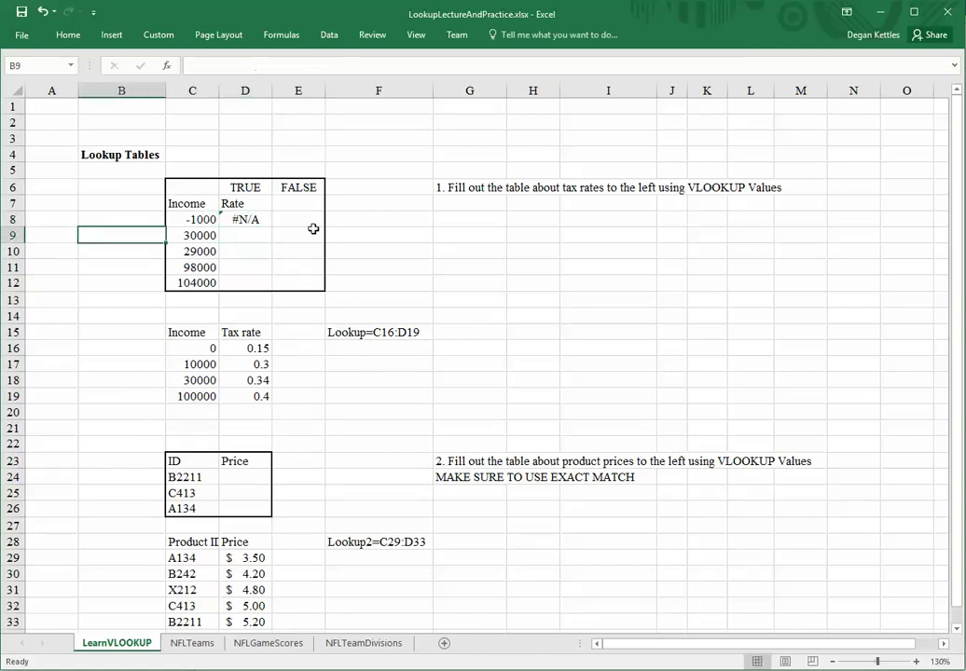
left_click(207, 348)
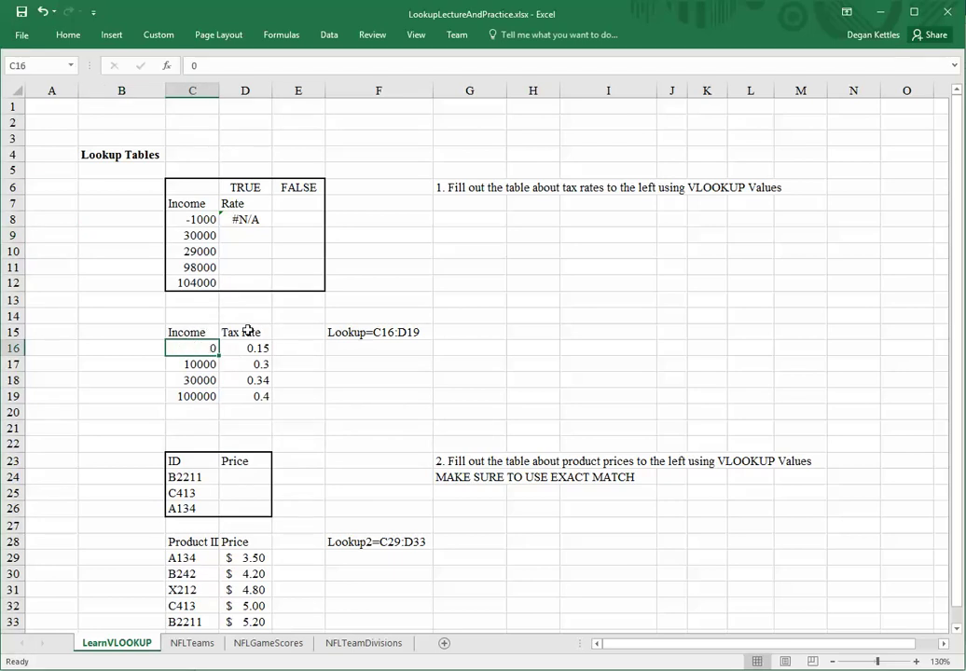
left_click(199, 219)
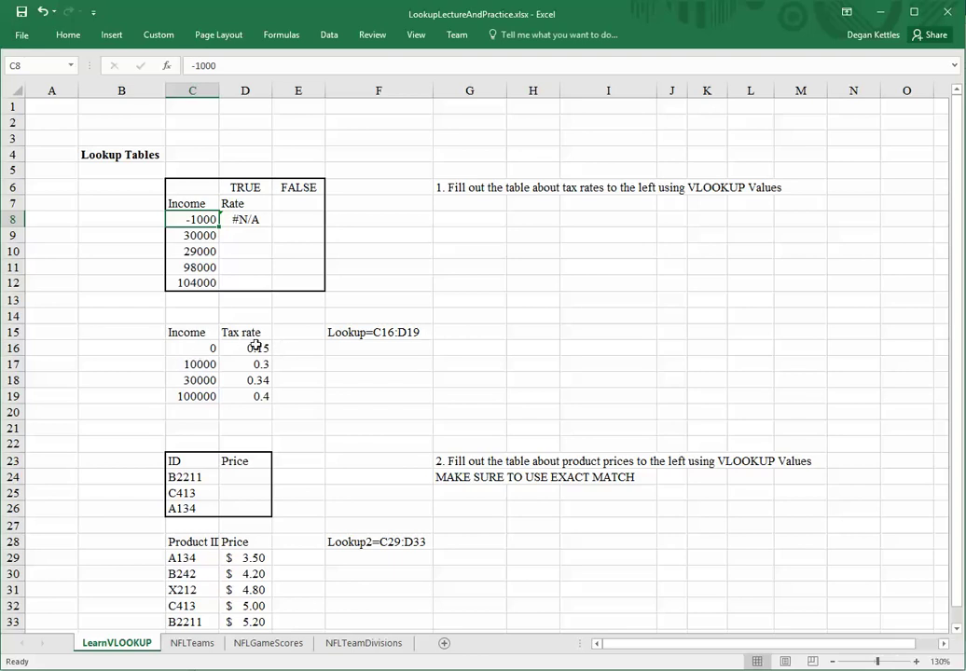
left_click(252, 207)
left_click(252, 229)
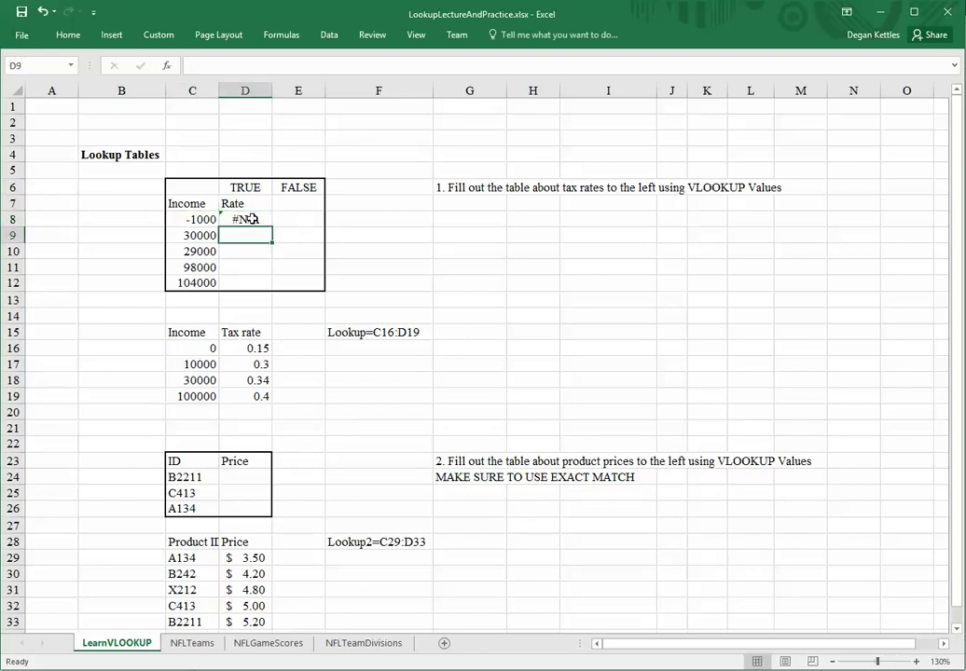
left_click(252, 220)
Copy D8's approximate-match formula down through D12, then select E8
left_click_drag(270, 226, 267, 245)
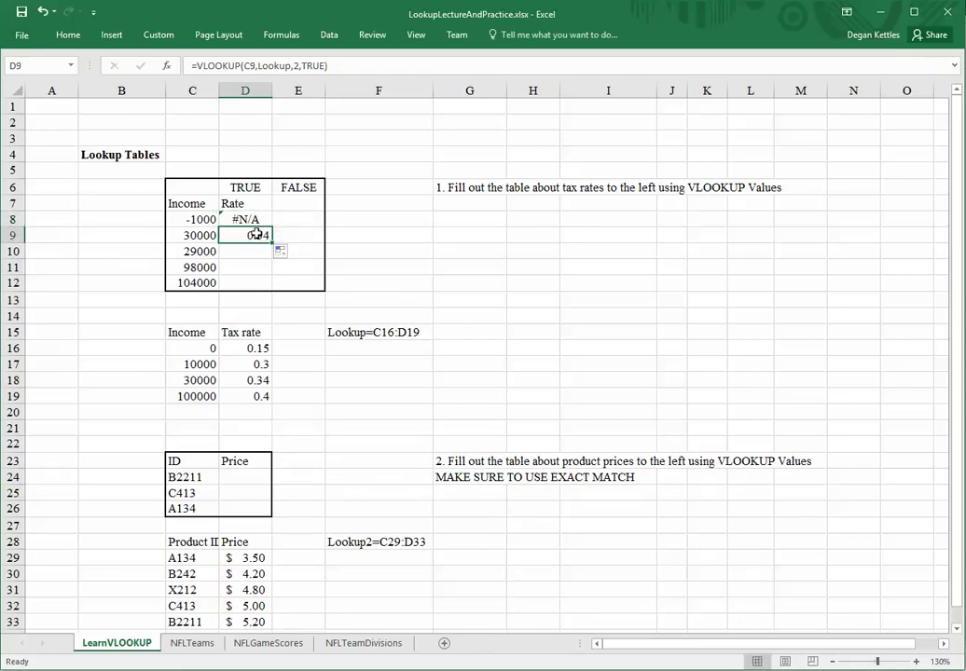
left_click(248, 65)
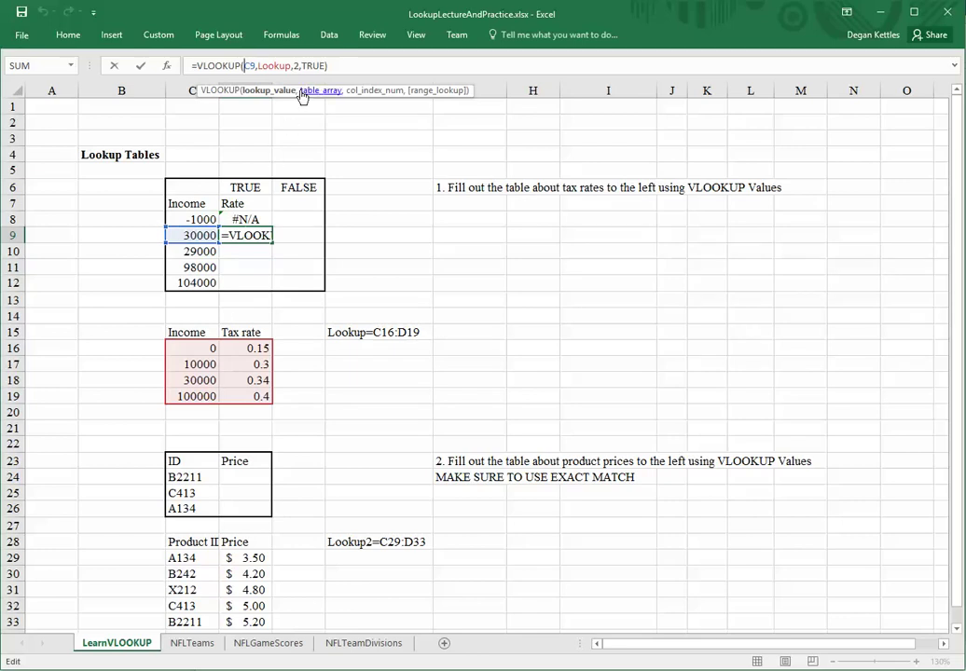
left_click(378, 235)
key("Escape")
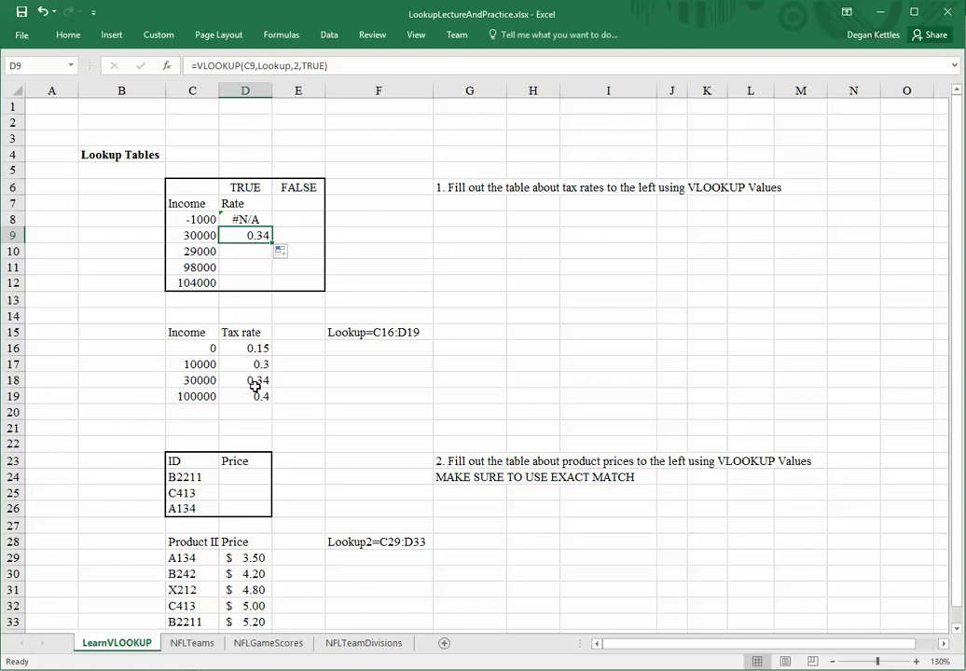
left_click_drag(272, 242, 272, 259)
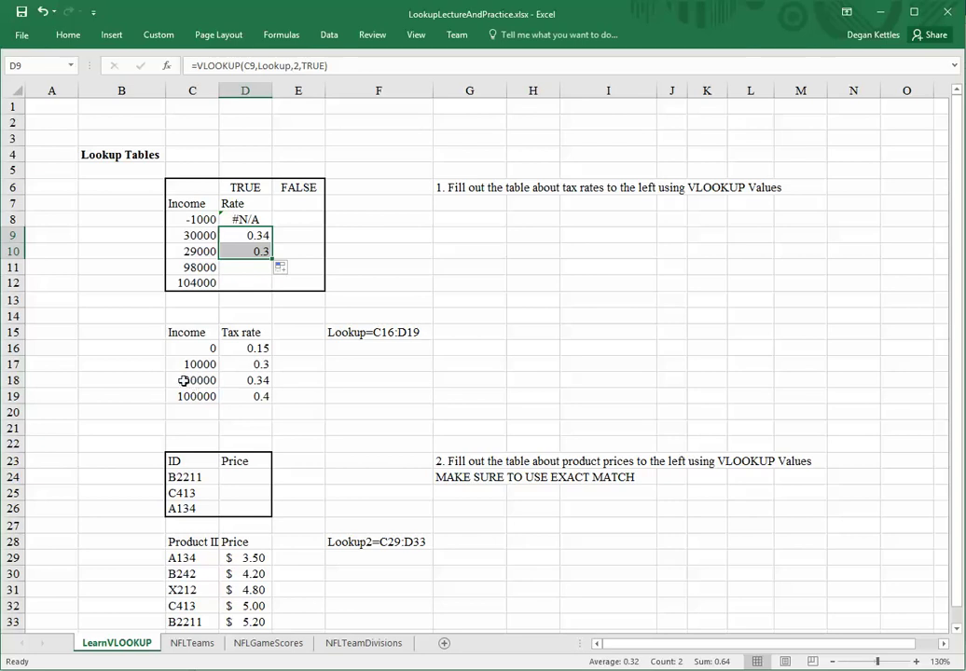
left_click(248, 247)
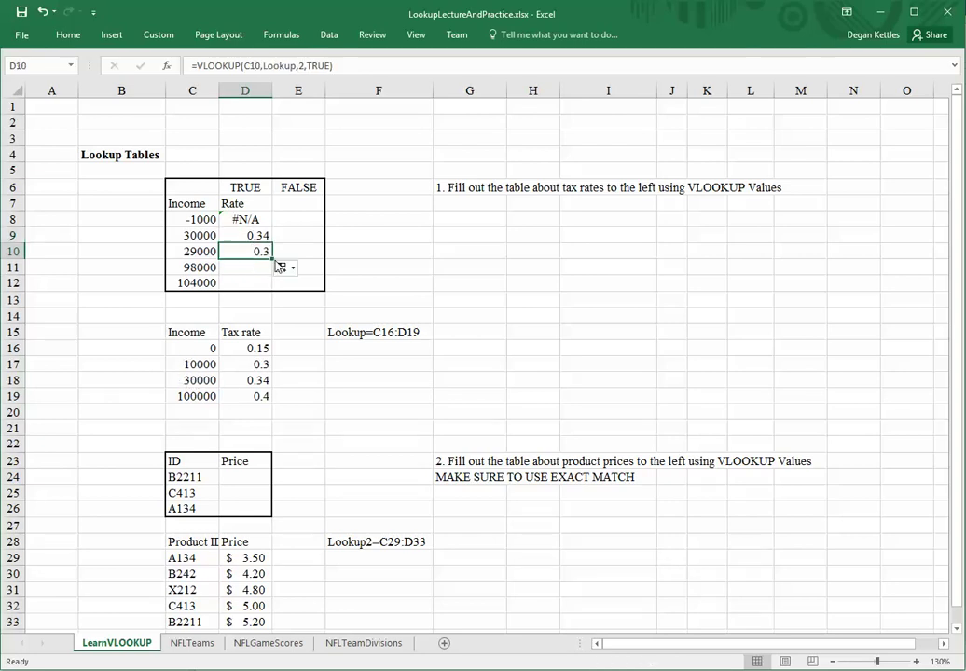
left_click_drag(272, 261, 270, 288)
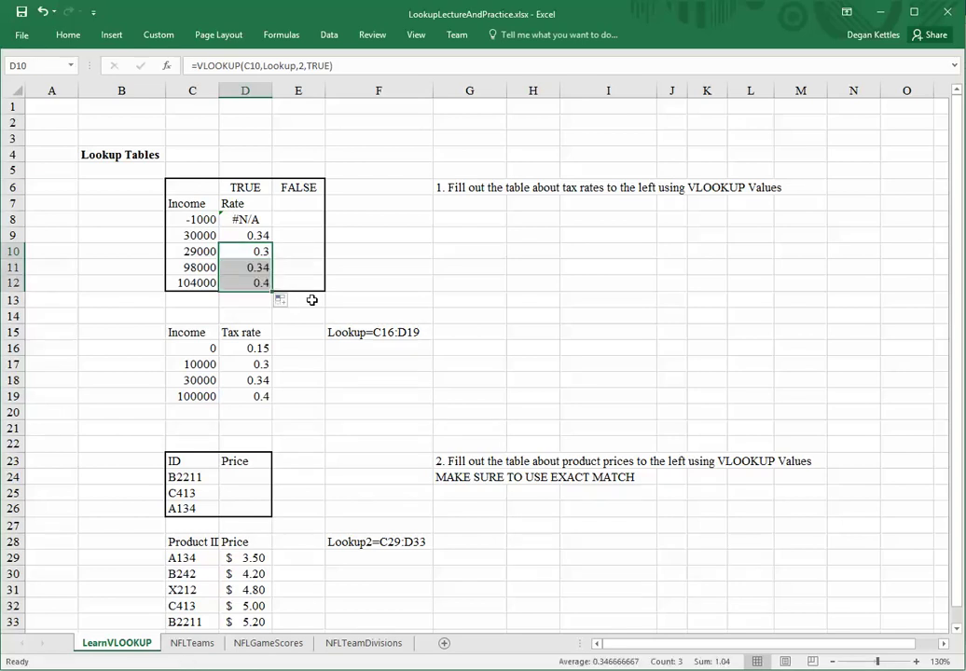
left_click(253, 279)
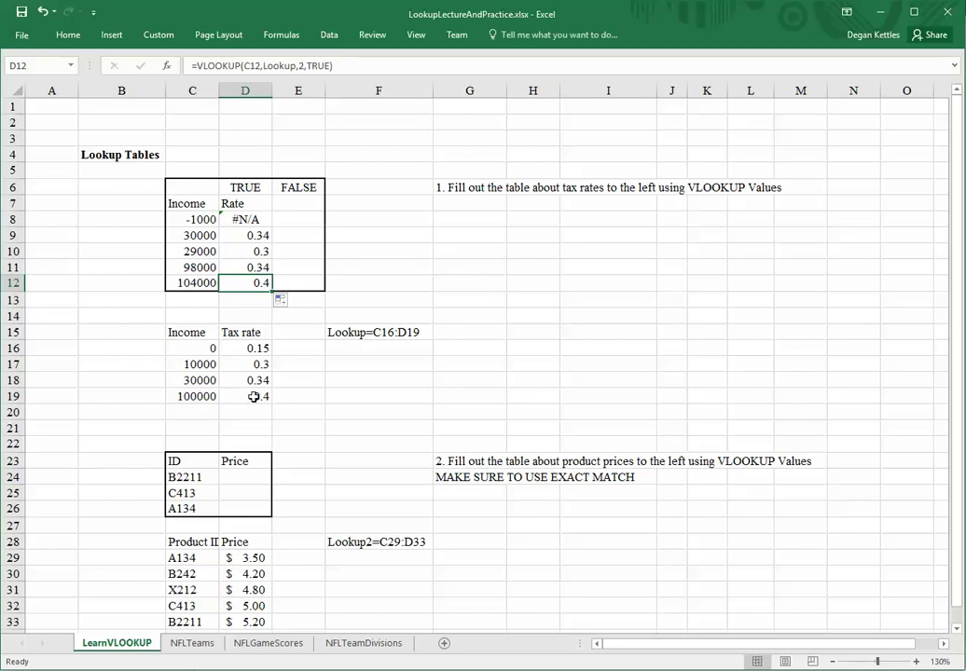
left_click(285, 220)
Enter =VLOOKUP(C8,Lookup,2,FALSE) in E8 for an exact-match rate, which returns #N/A
type("=va")
key("BackSpace")
type("l")
key("Tab")
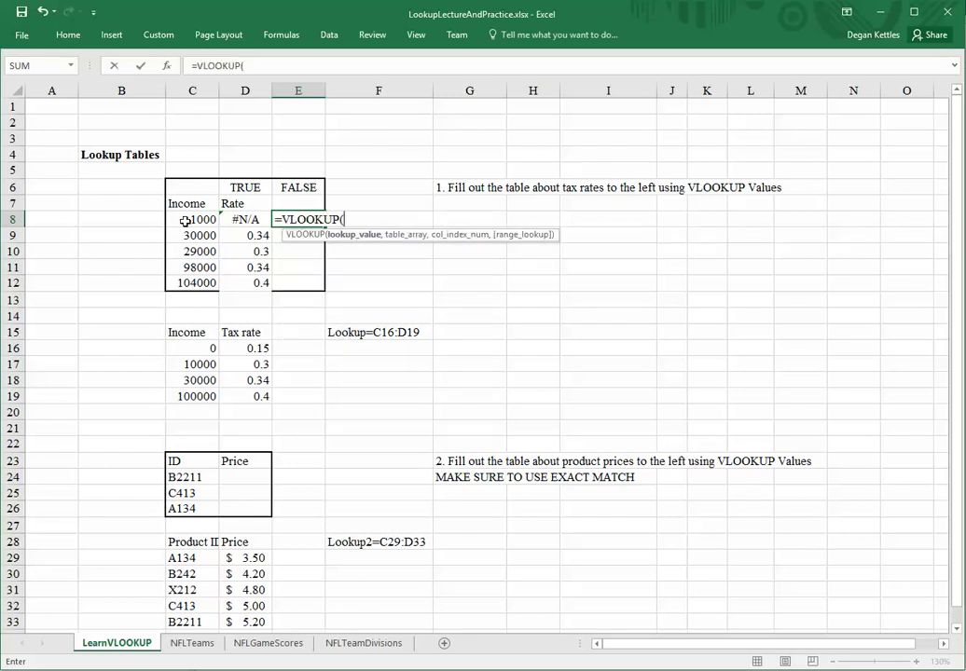
left_click(186, 219)
type(",loo")
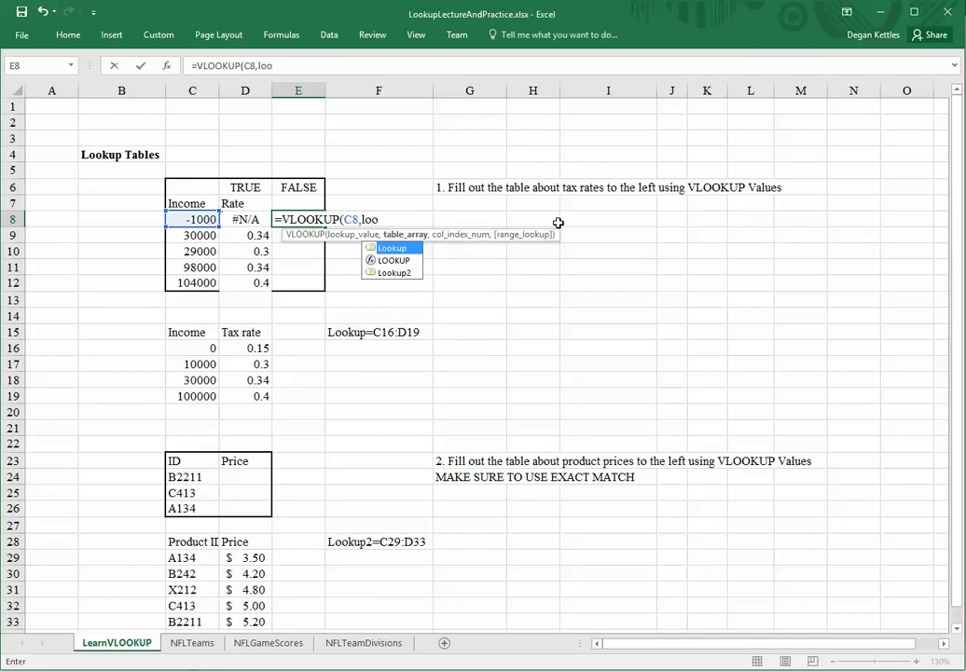
key("Tab")
type(",")
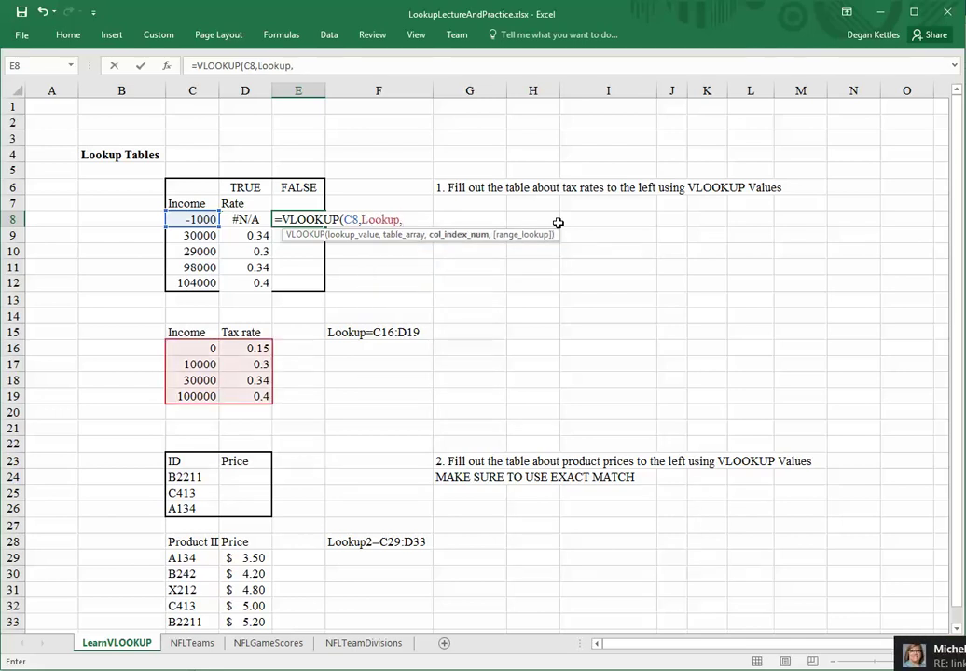
type("2,")
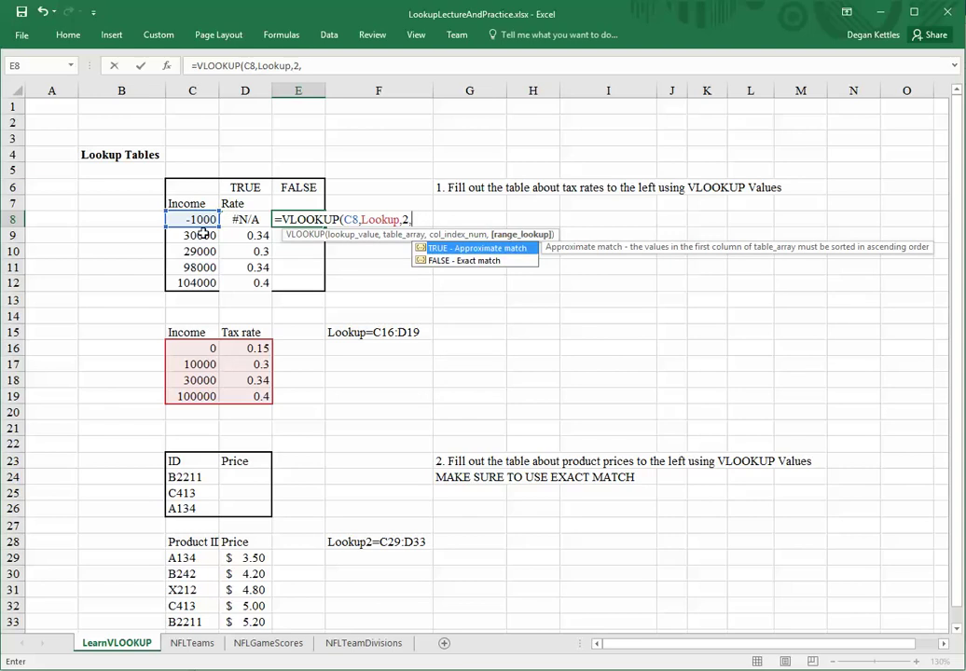
double_click(479, 262)
type(")")
key("Return")
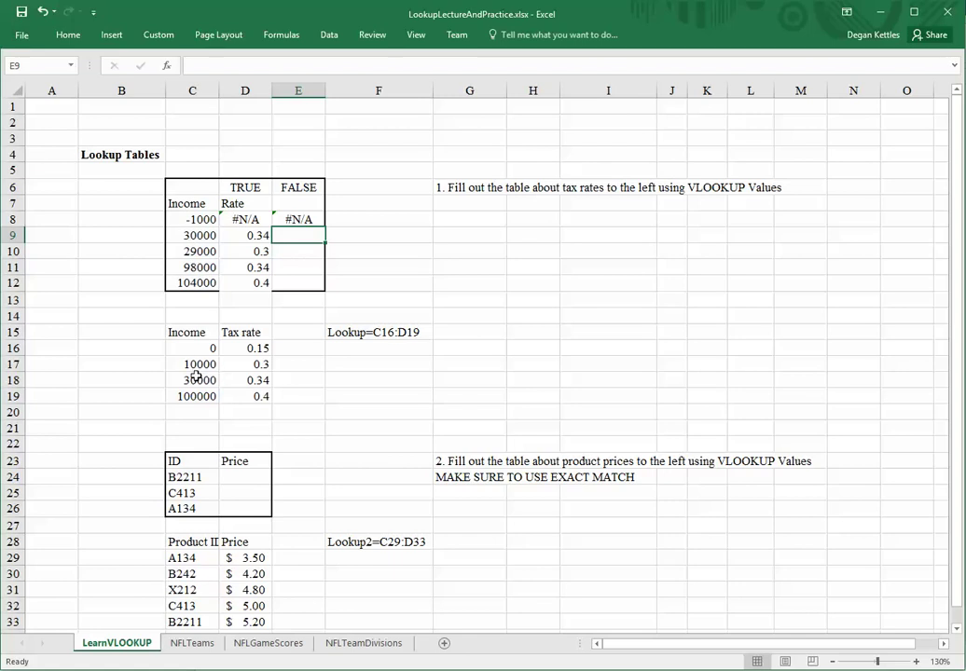
Copy E8's exact-match formula down to E12, giving 0.34 for income 30000 only
left_click(308, 220)
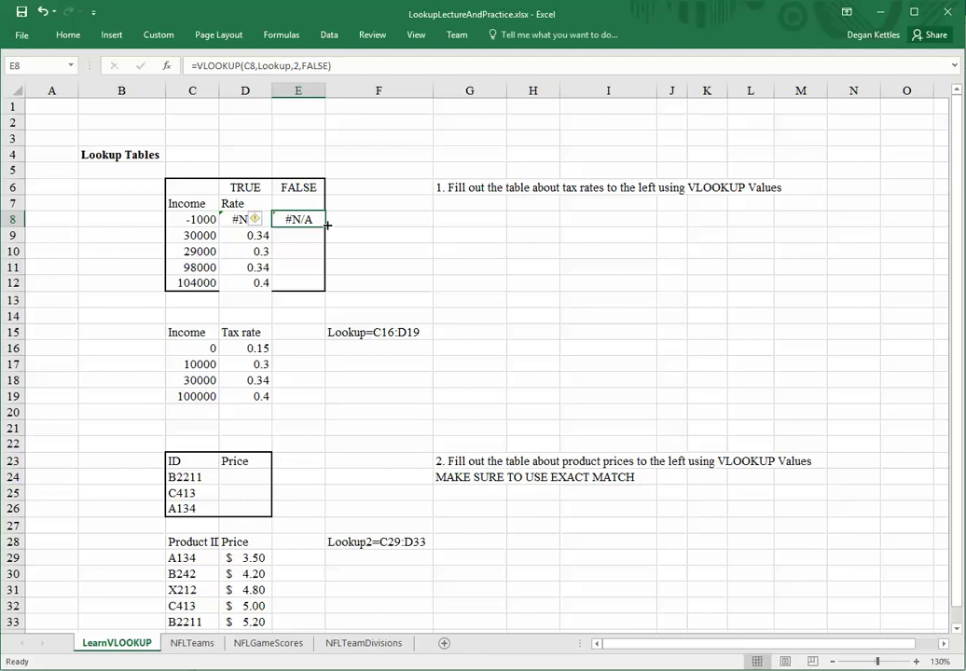
left_click_drag(327, 225, 323, 292)
left_click(415, 268)
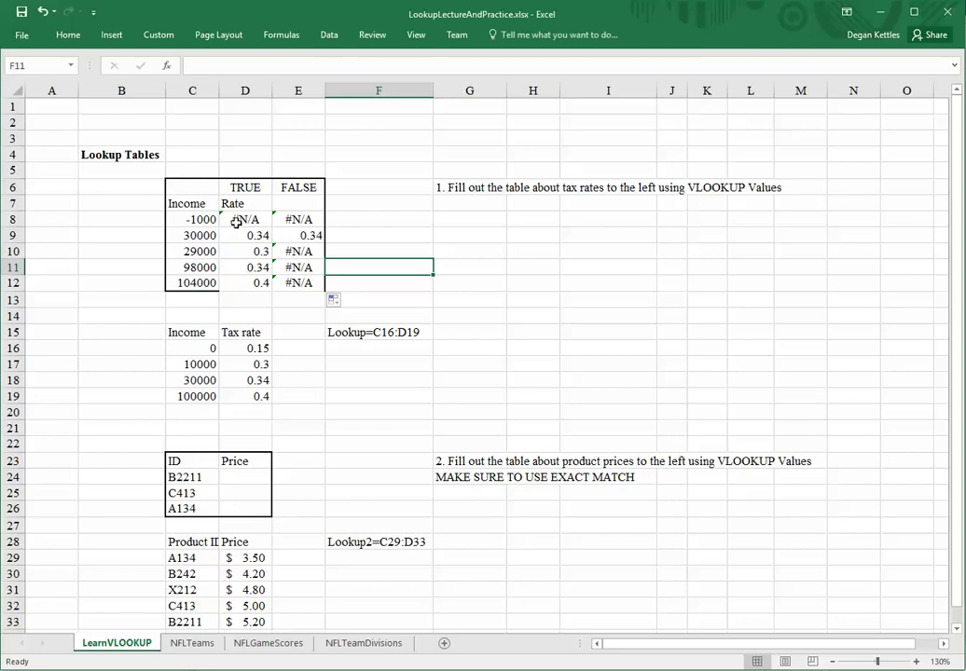
left_click(247, 186)
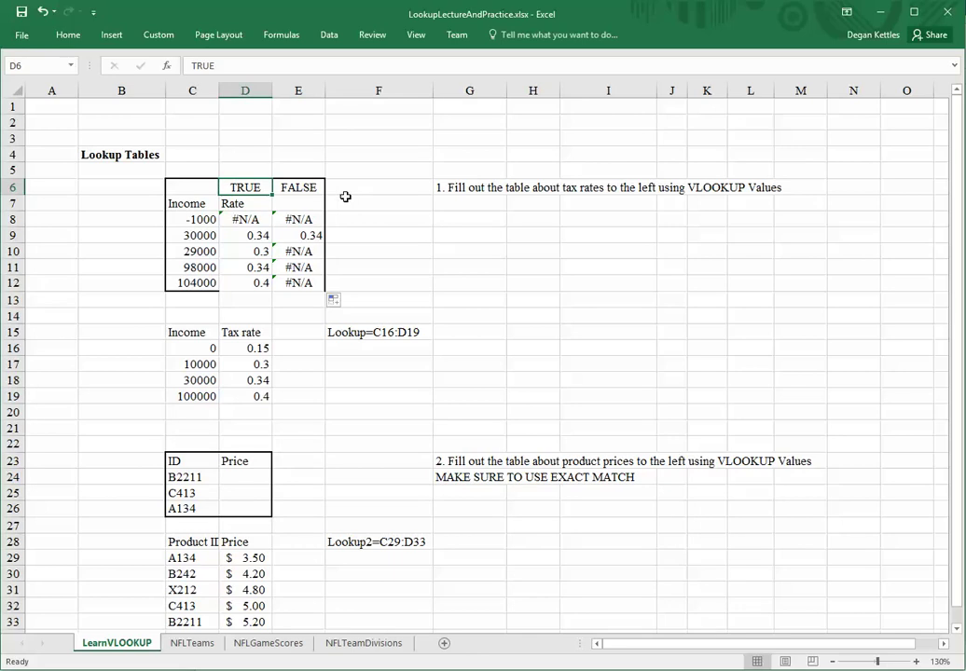
left_click(315, 190)
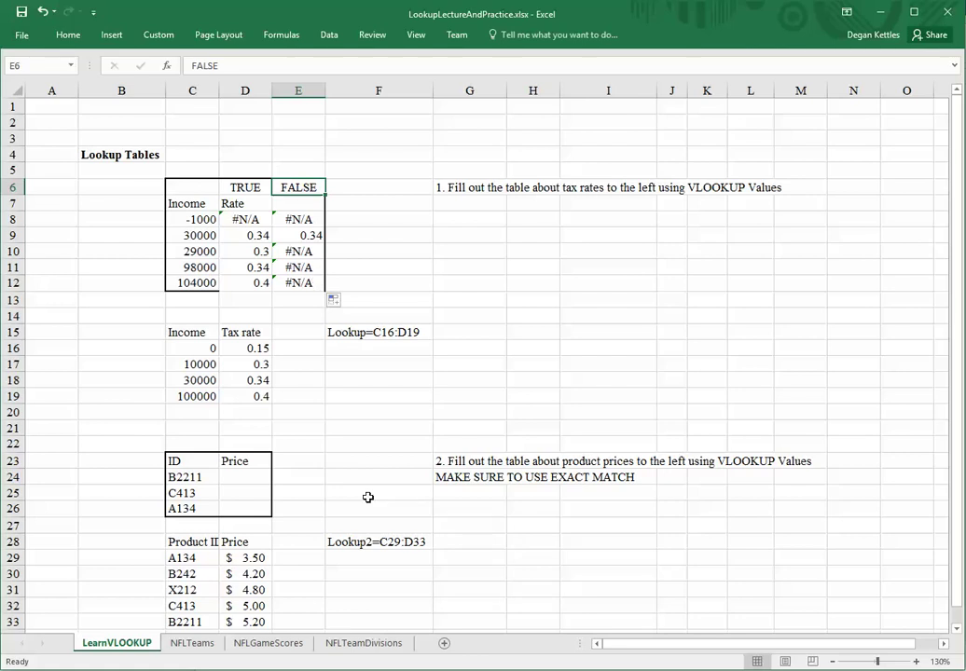
Locate product ID B2211 and its empty Price cell D24
scroll(369, 497, "down", 2)
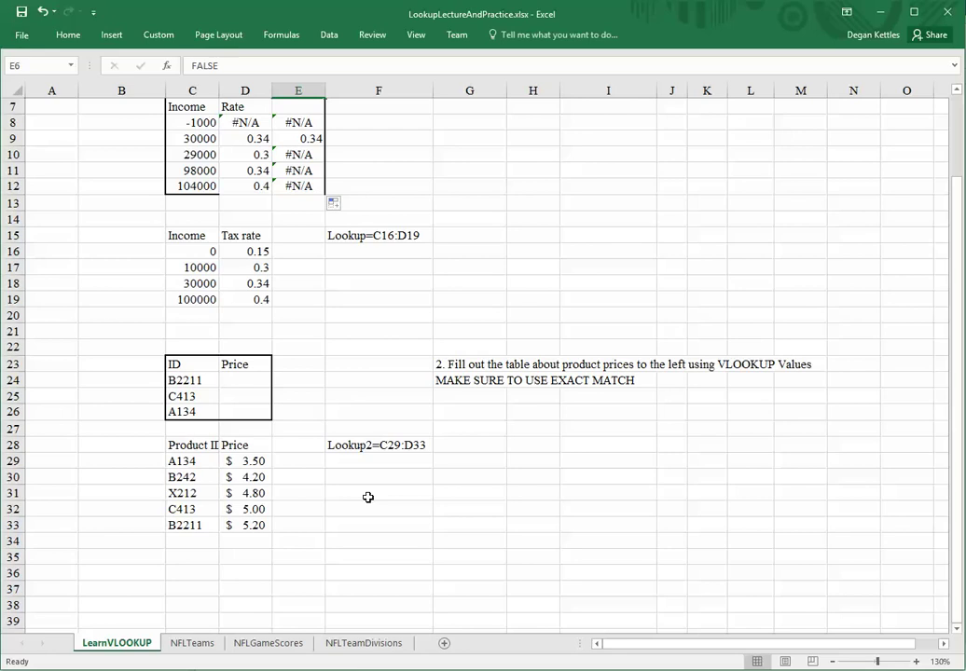
left_click(240, 379)
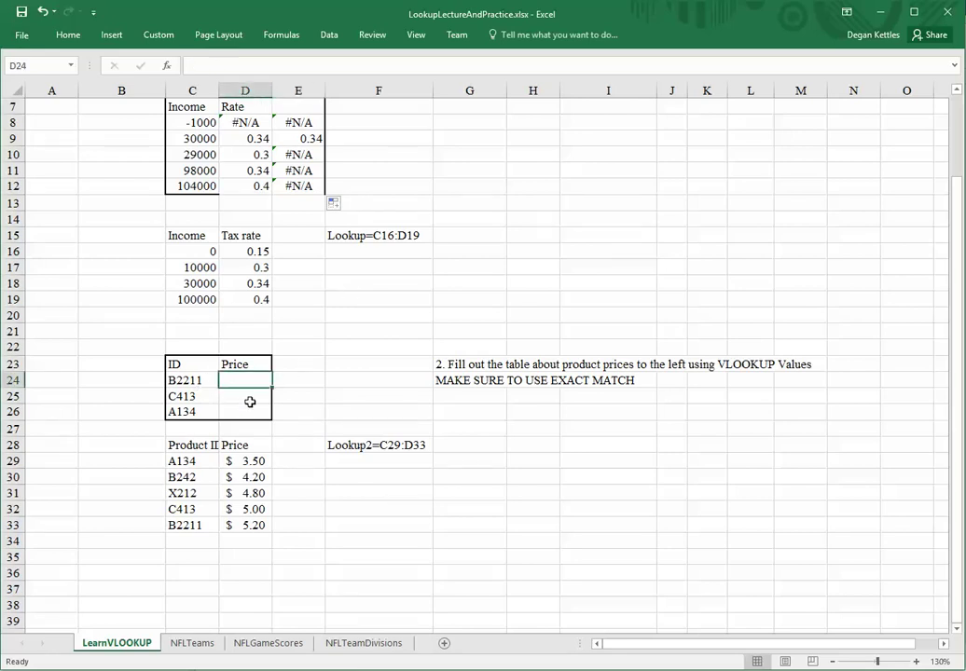
scroll(252, 402, "up", 1)
scroll(282, 350, "down", 1)
left_click(185, 374)
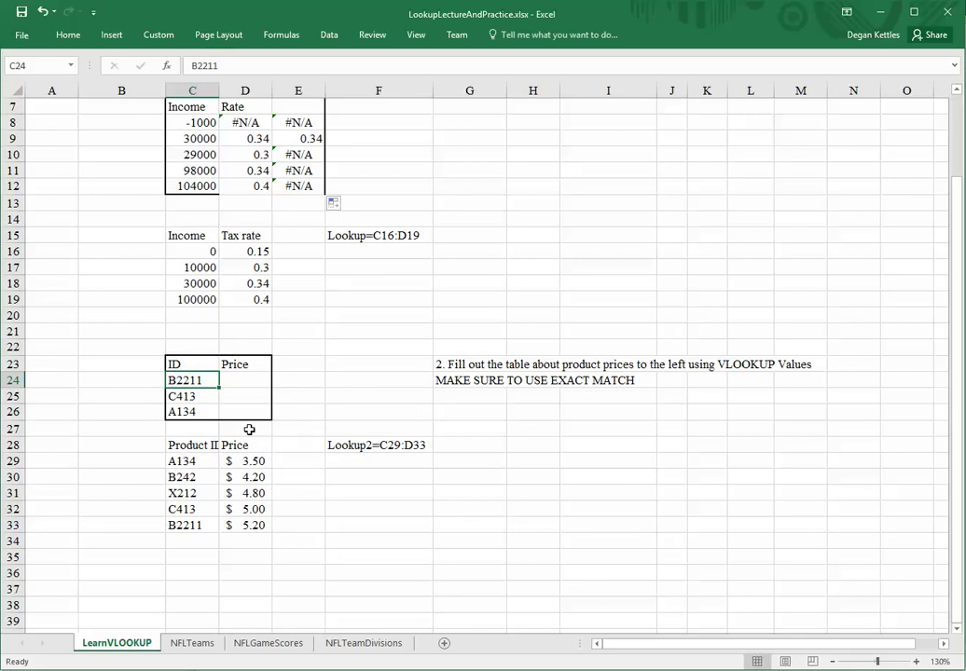
left_click(235, 384)
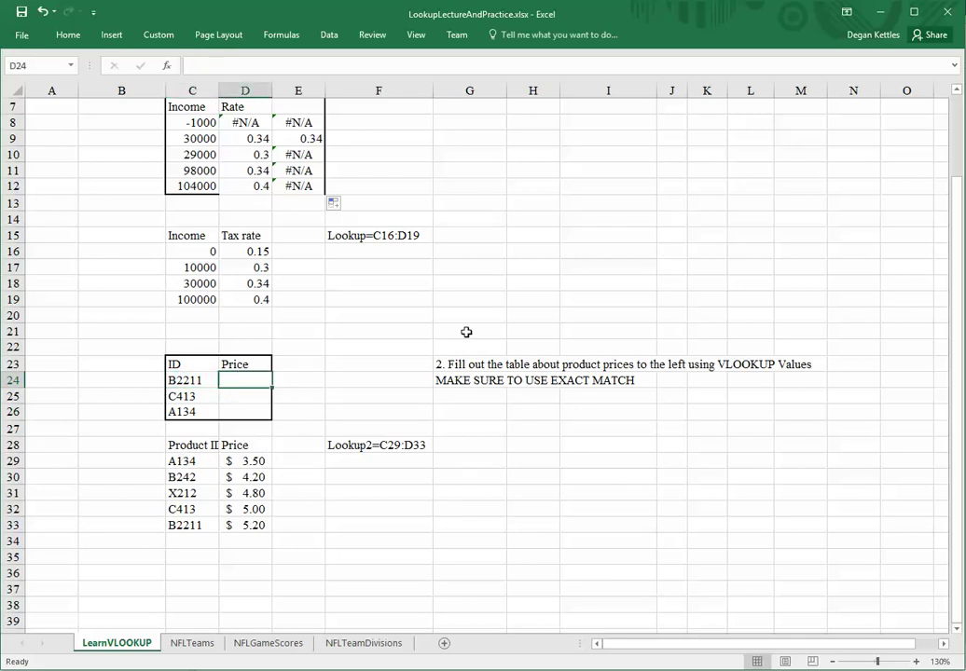
Enter =VLOOKUP(C24,Lookup2,2,FALSE) in D24 and fill it down to D26
type("=vl")
key("Tab")
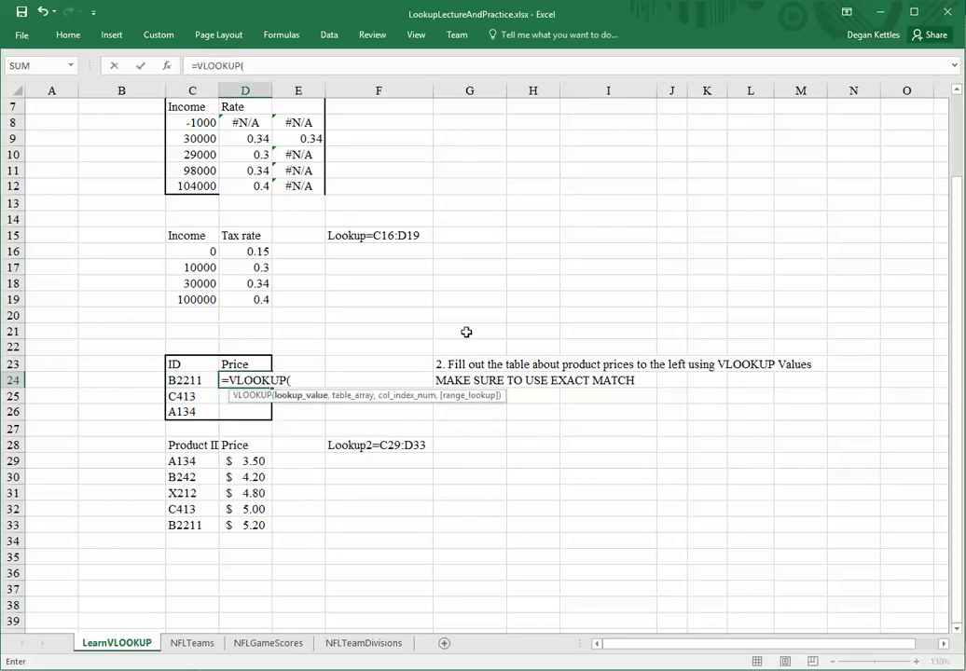
left_click(192, 380)
type(",")
type("l")
key("Tab")
key("BackSpace")
key("BackSpace")
key("BackSpace")
key("BackSpace")
key("BackSpace")
key("BackSpace")
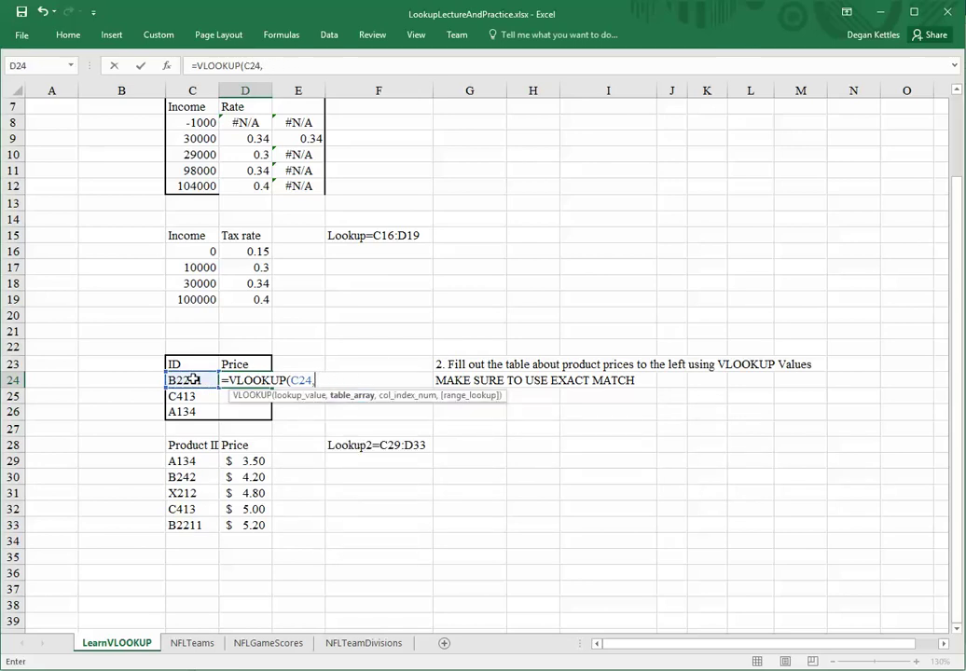
left_click_drag(184, 460, 247, 527)
type(",")
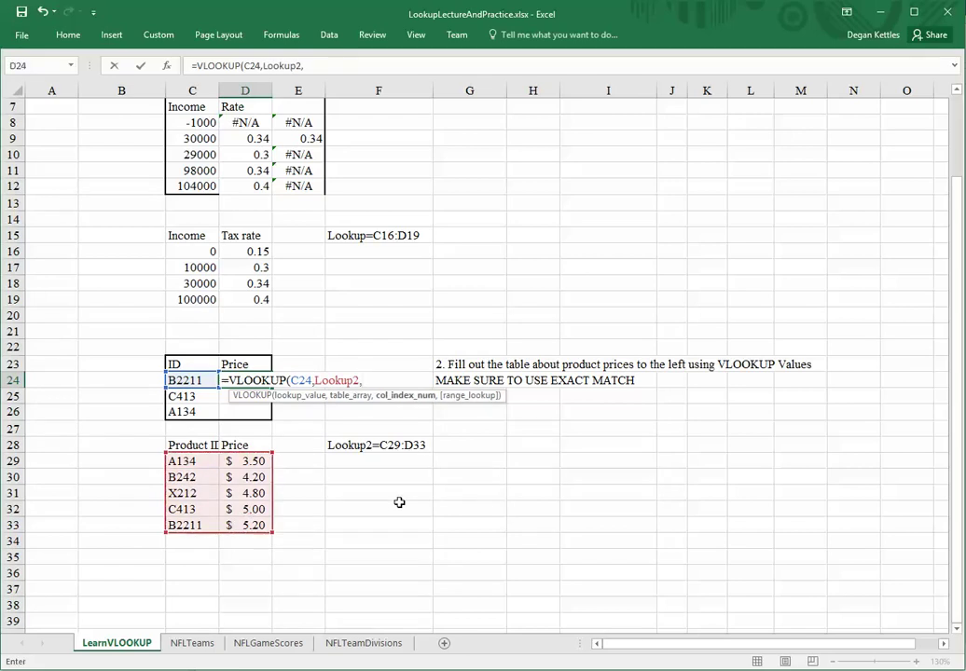
type("2,fa")
key("Down")
key("Tab")
key("Return")
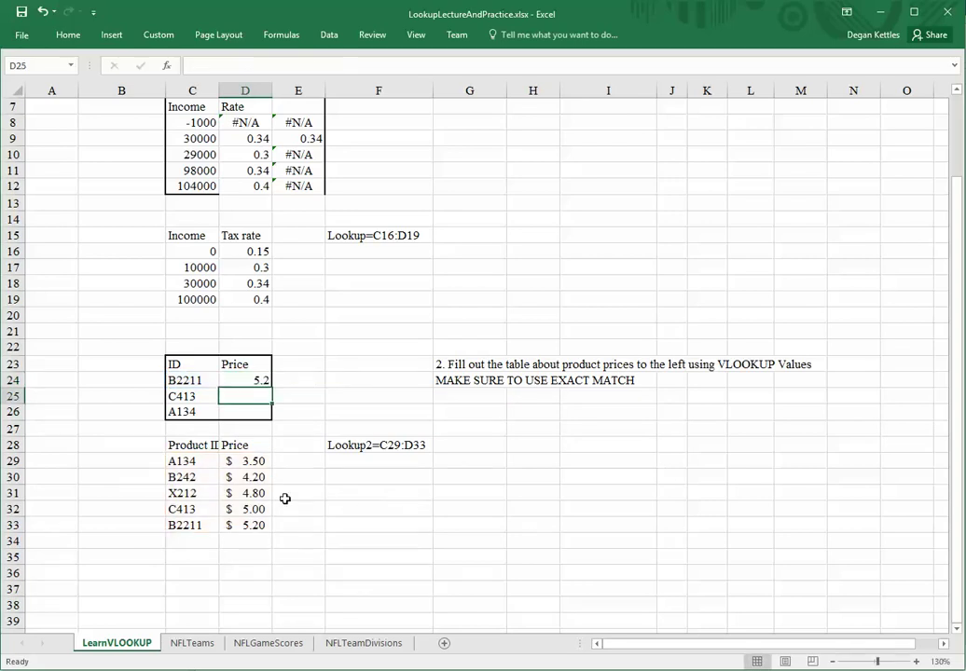
left_click(248, 378)
left_click_drag(273, 386, 272, 416)
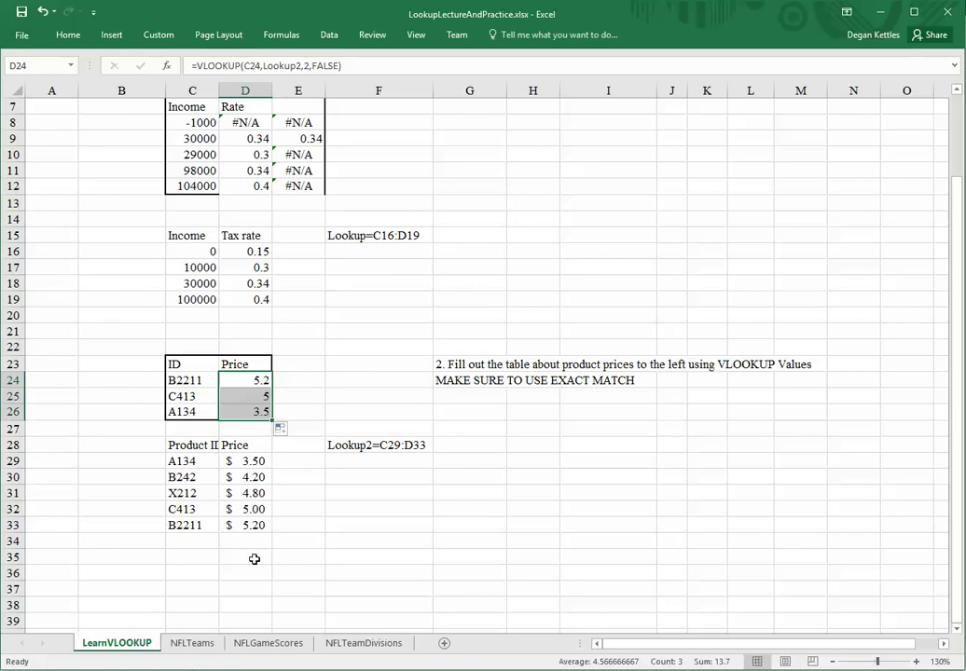
Apply Accounting Number Format to D24:D26 so prices read $ 5.20, $ 5.00, $ 3.50
left_click(67, 35)
double_click(68, 36)
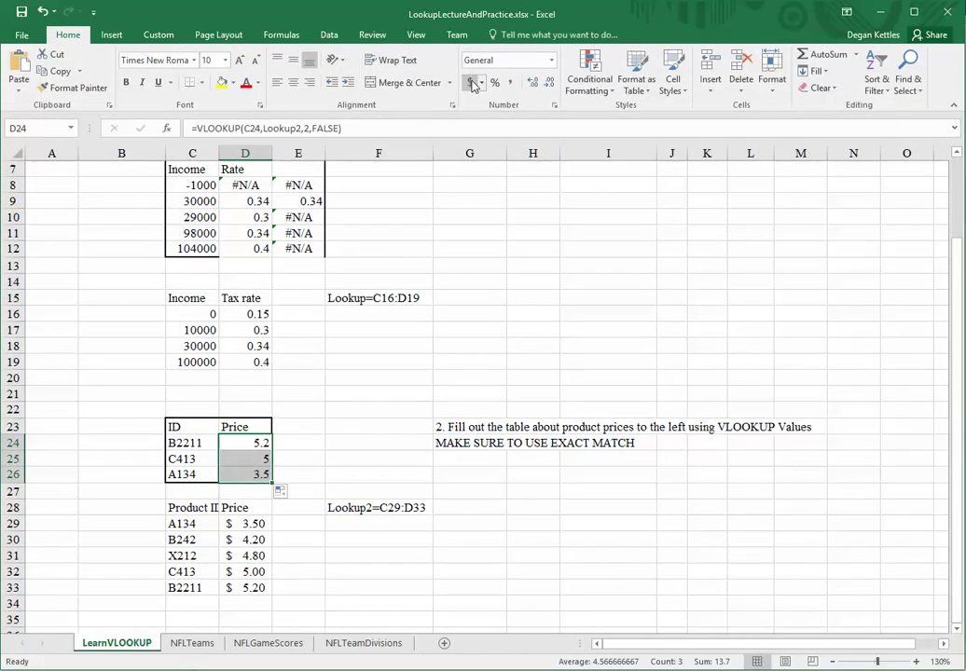
left_click(470, 82)
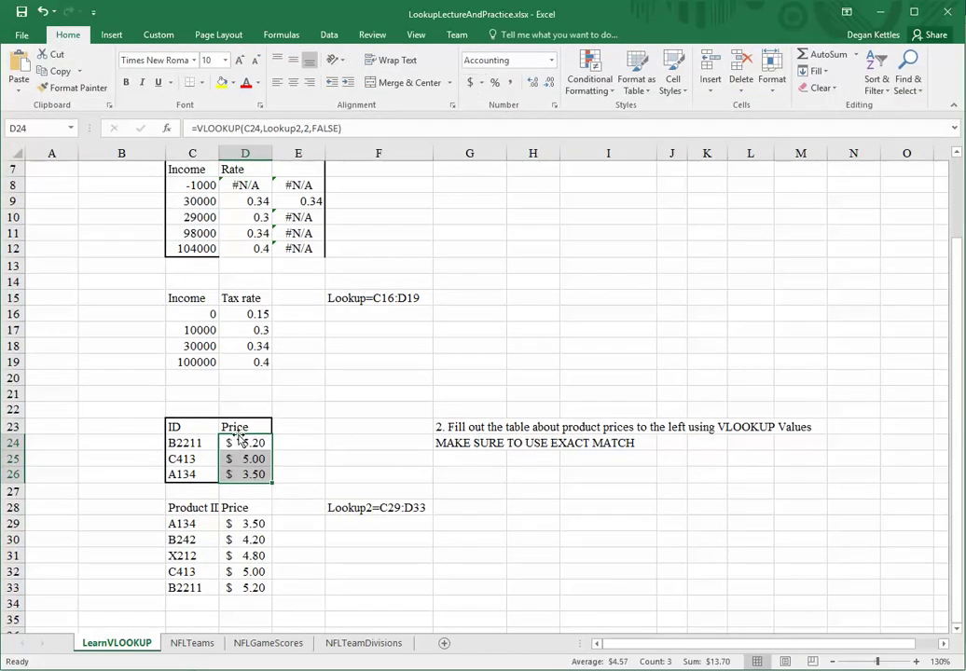
left_click(351, 389)
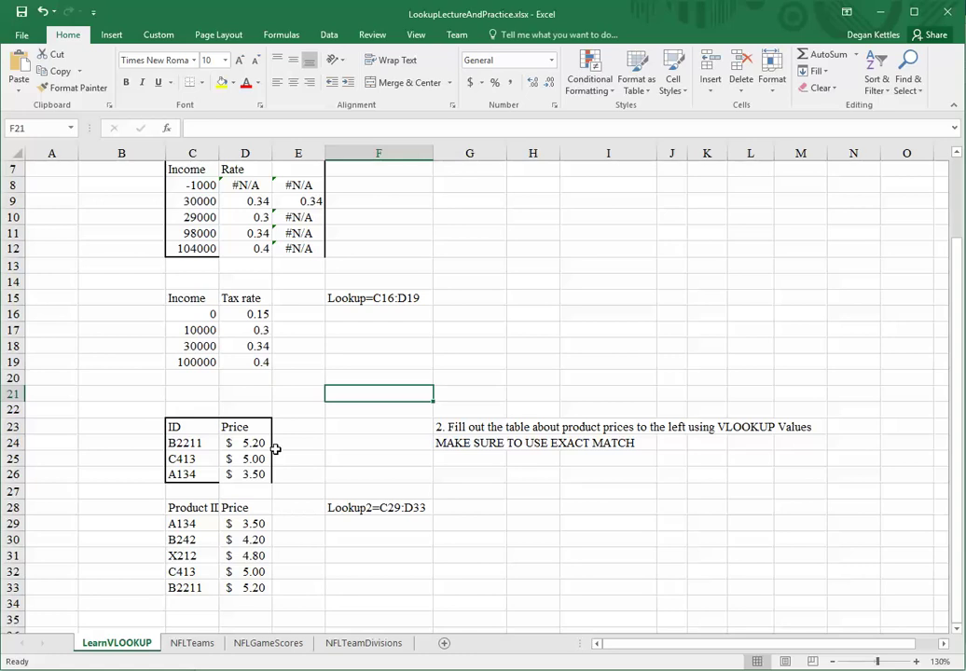
Browse the NFLTeams, NFLGameScores and NFLTeamDivisions sheets, noting NFLTeams' empty columns D–F
left_click(192, 643)
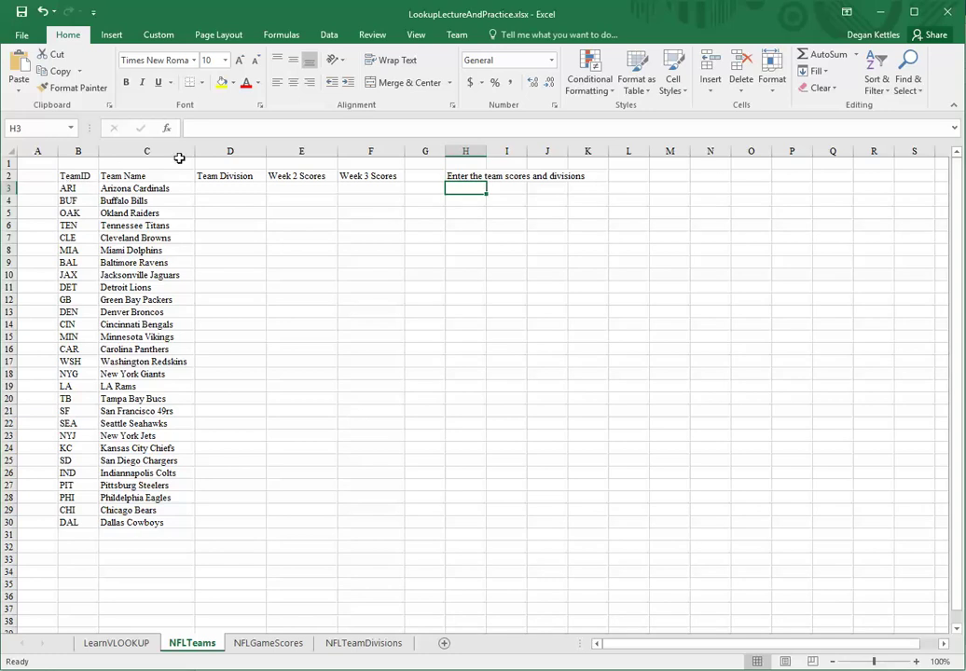
left_click(370, 151)
left_click(229, 151)
left_click(301, 151)
left_click(372, 151)
left_click(264, 645)
left_click(337, 644)
left_click(272, 643)
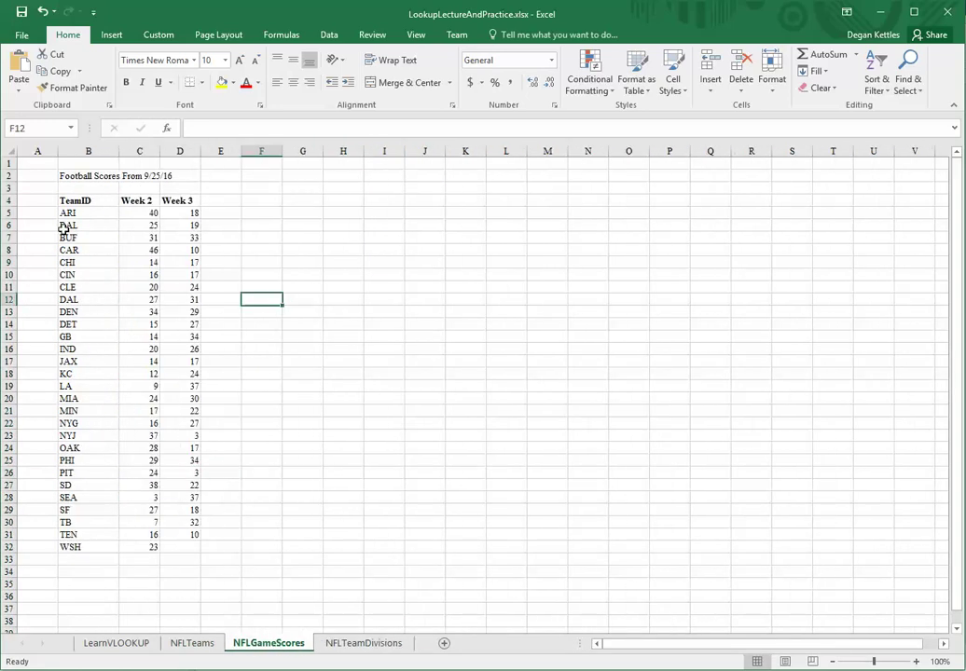
left_click(357, 643)
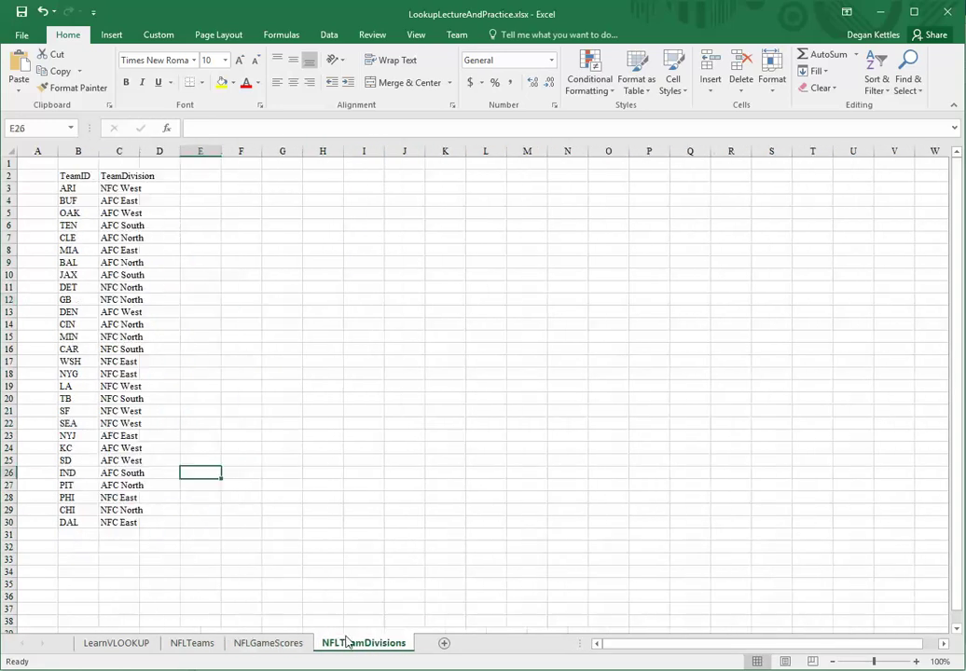
left_click(198, 645)
Compare NFLTeams with the other sheets, then select its team ID and name table B3:C30
left_click(117, 201)
left_click(82, 186)
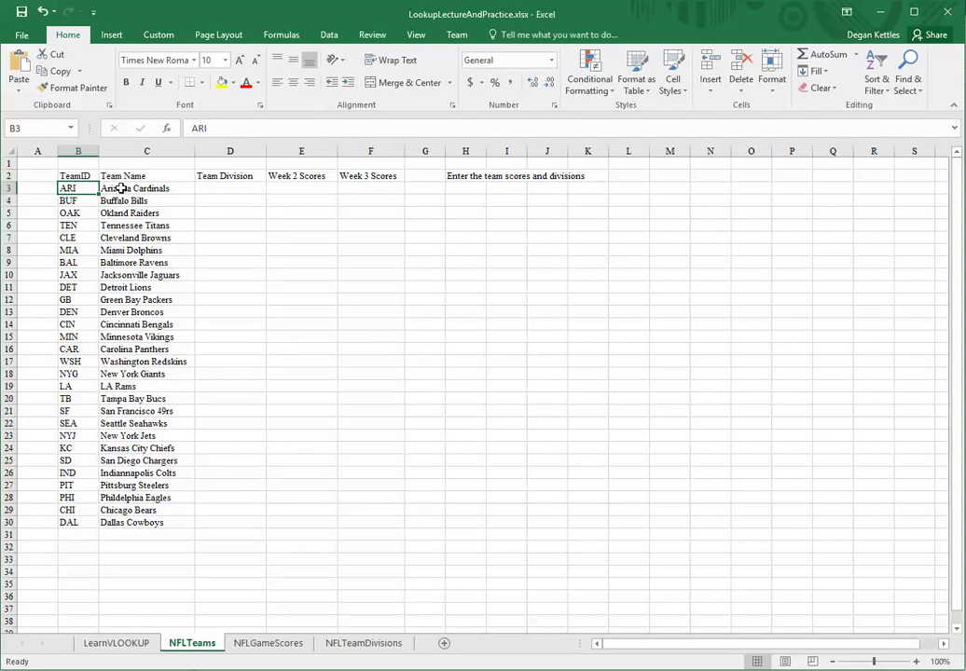
left_click(246, 187)
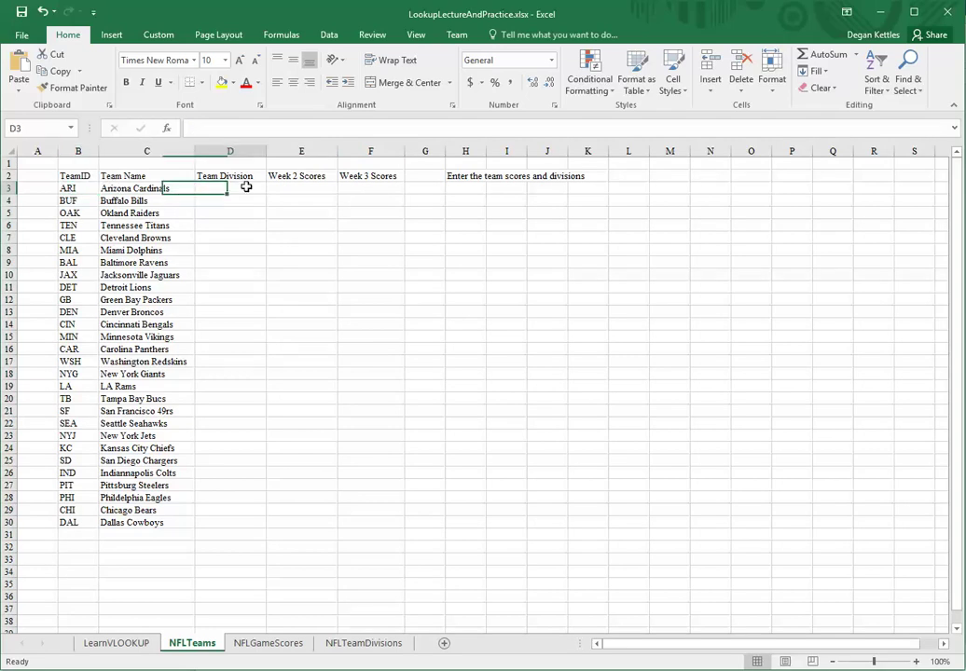
left_click(371, 646)
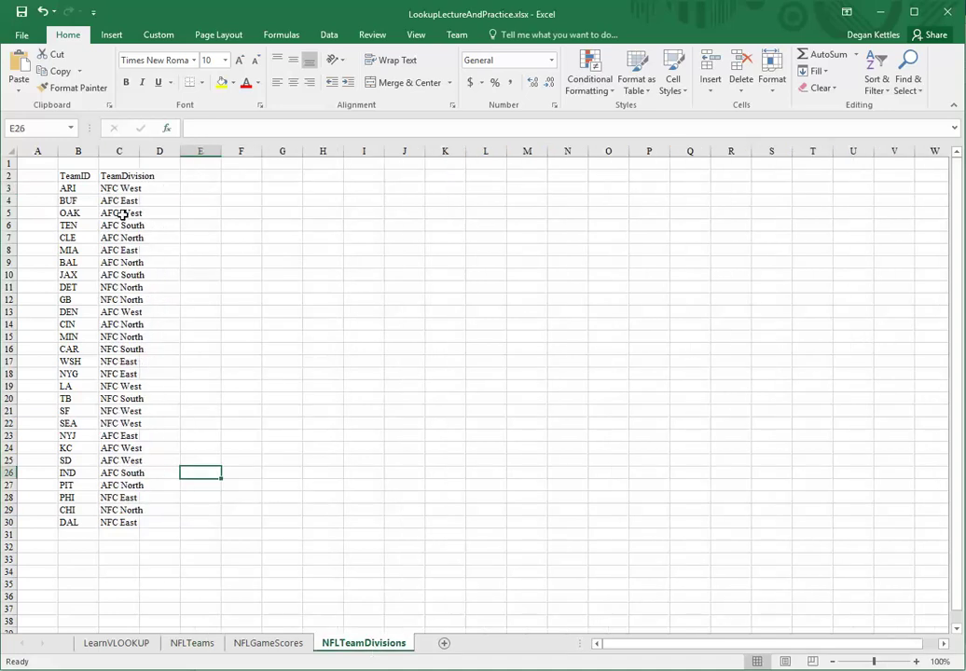
left_click(185, 644)
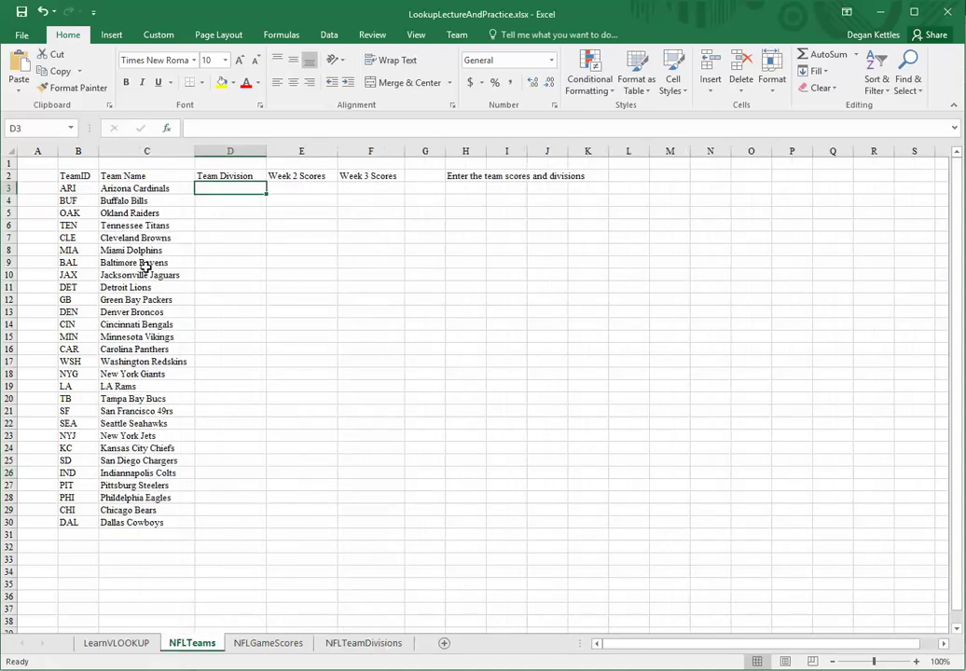
left_click(278, 643)
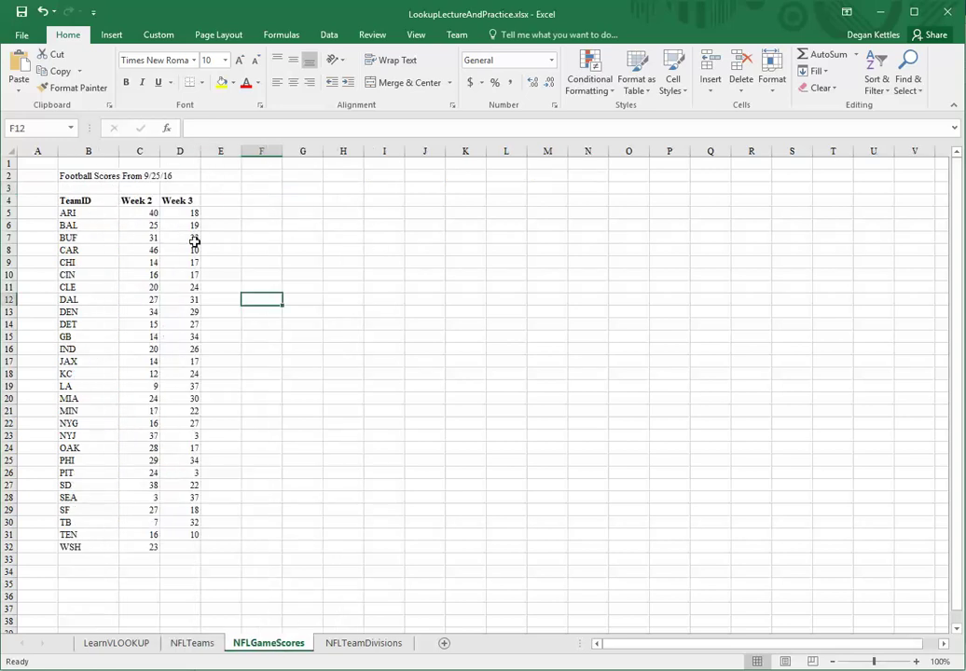
left_click(186, 651)
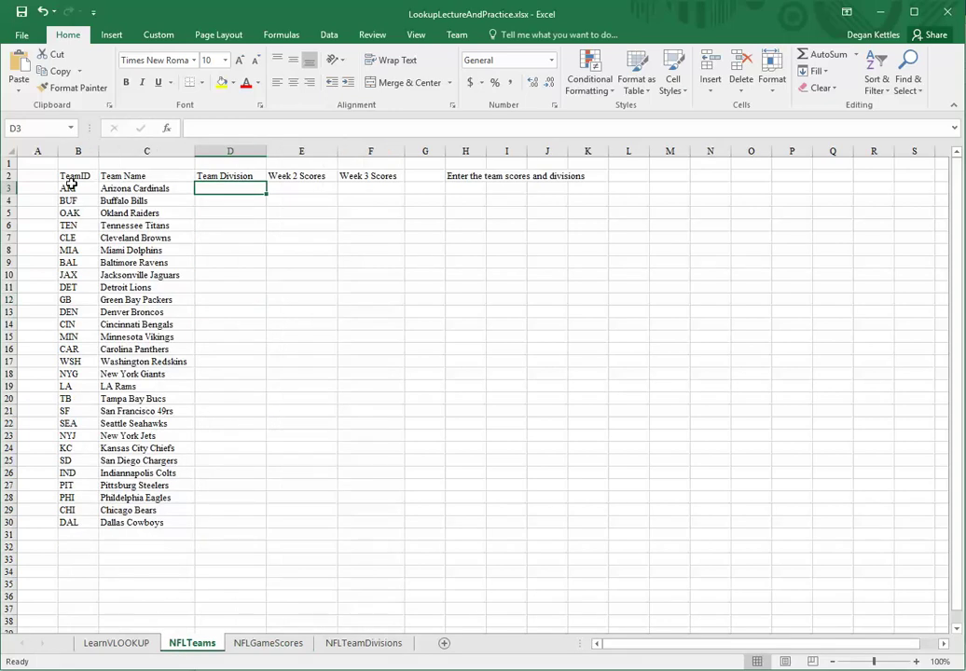
left_click_drag(71, 184, 140, 523)
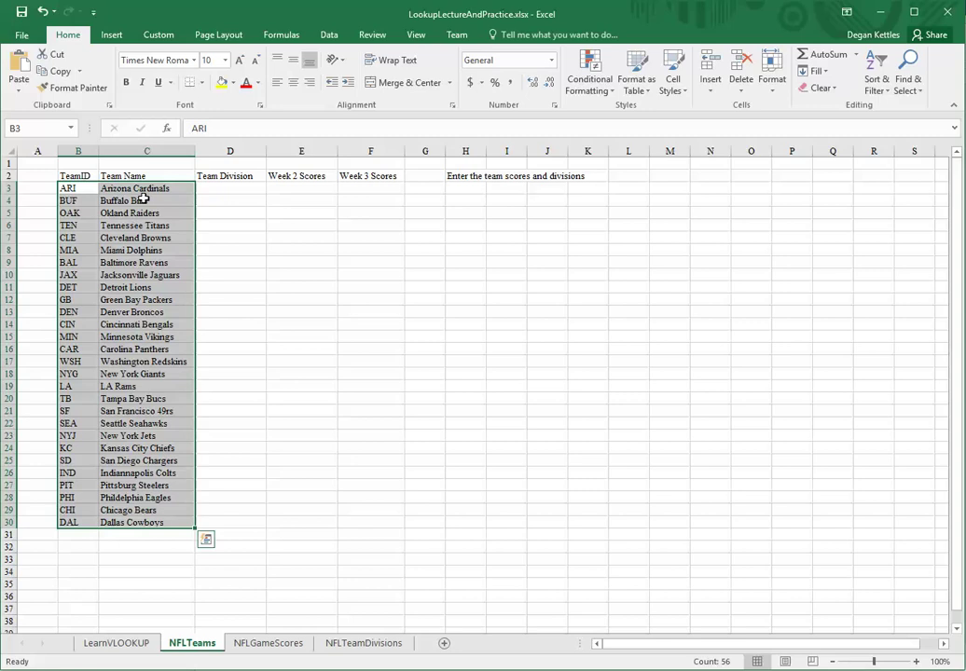